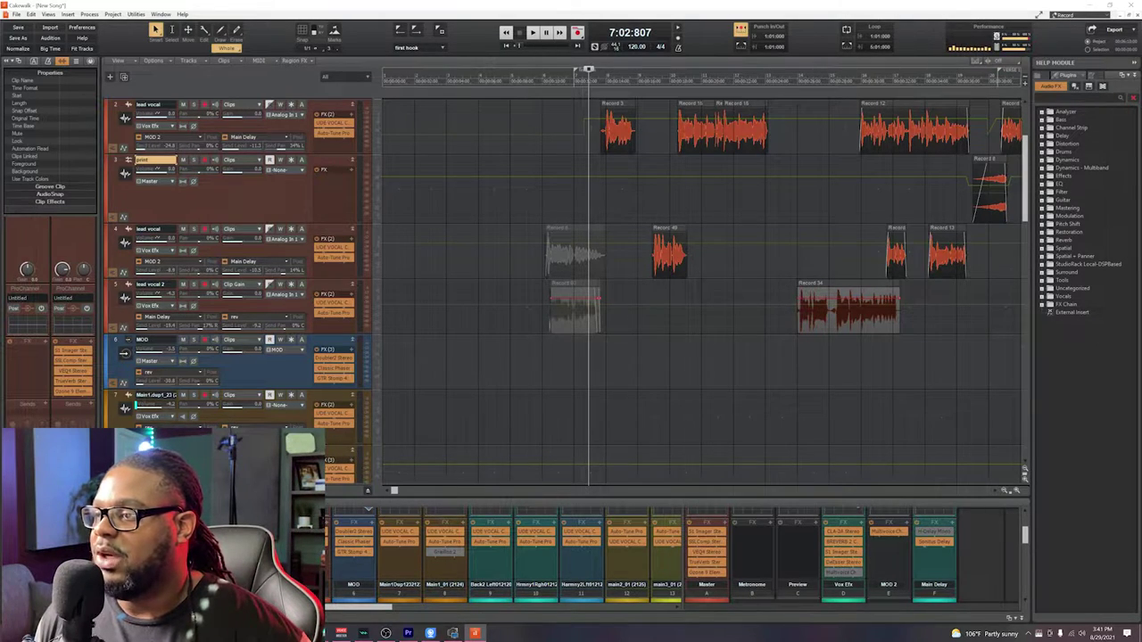
# Browse the categories of audio effects available to insert on track 7, without adding a plug-in
pyautogui.rightClick(334, 409)
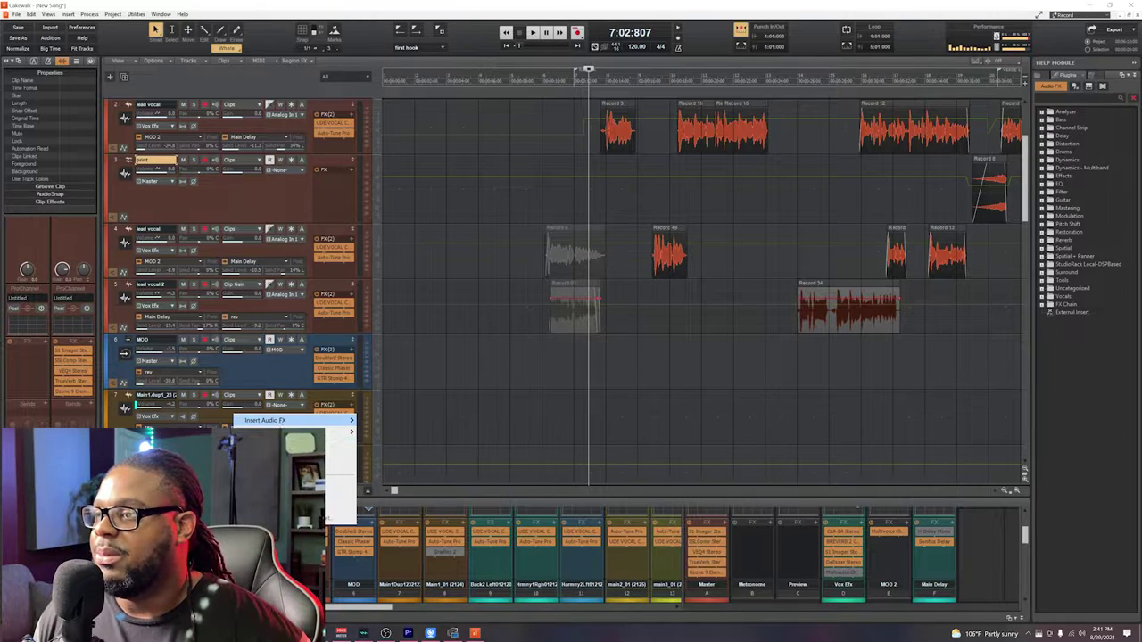
pyautogui.moveTo(282, 421)
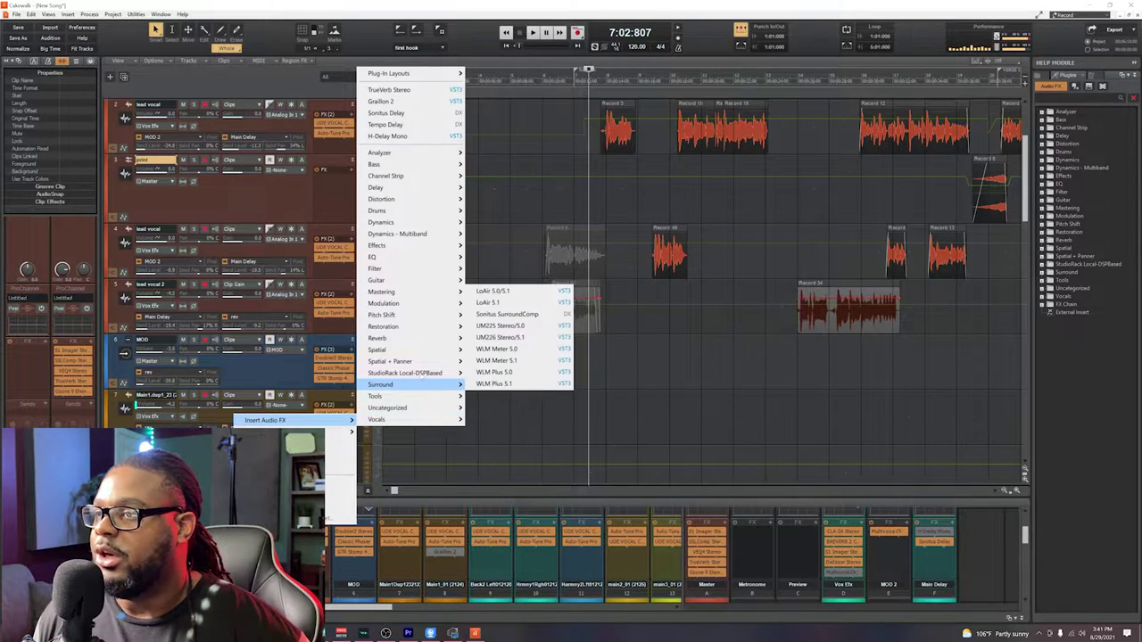
pyautogui.moveTo(418, 305)
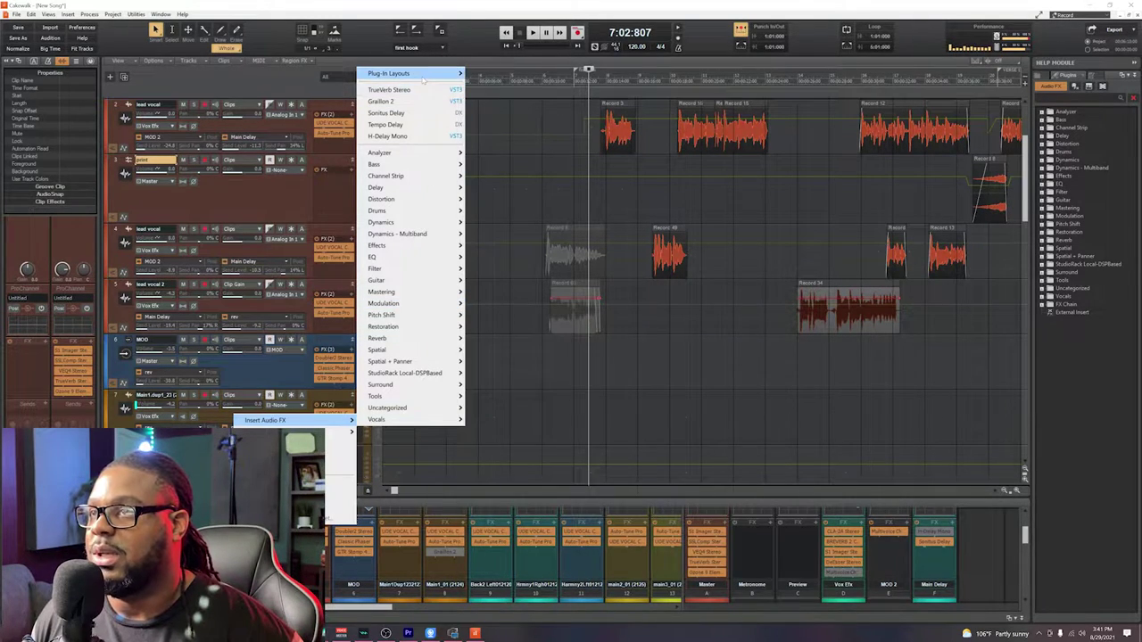
pyautogui.moveTo(424, 79)
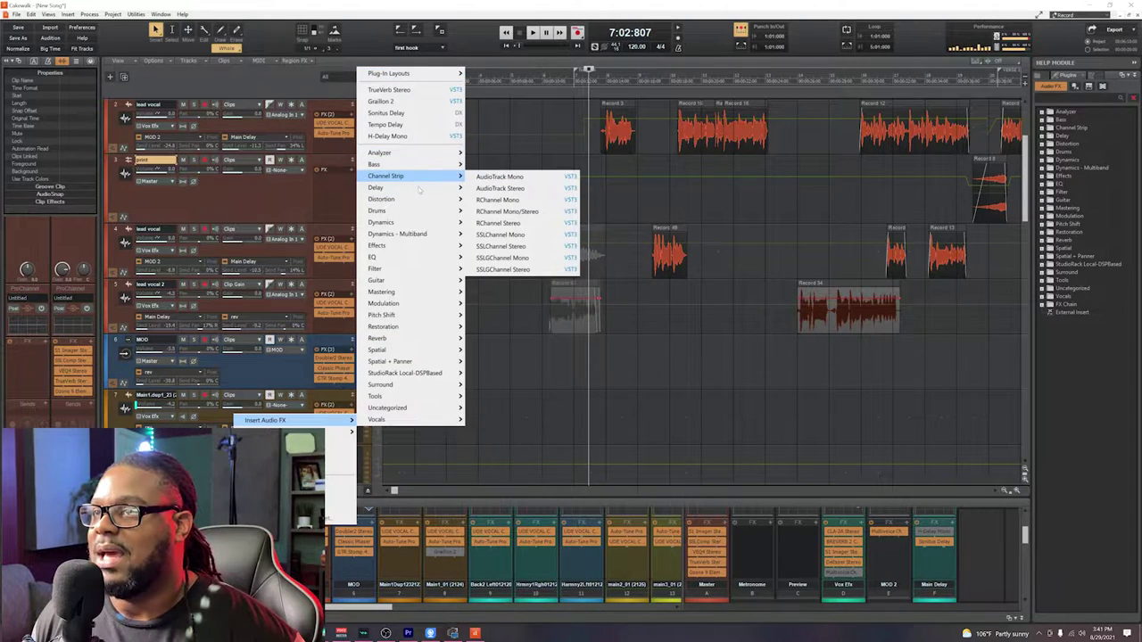
pyautogui.moveTo(419, 199)
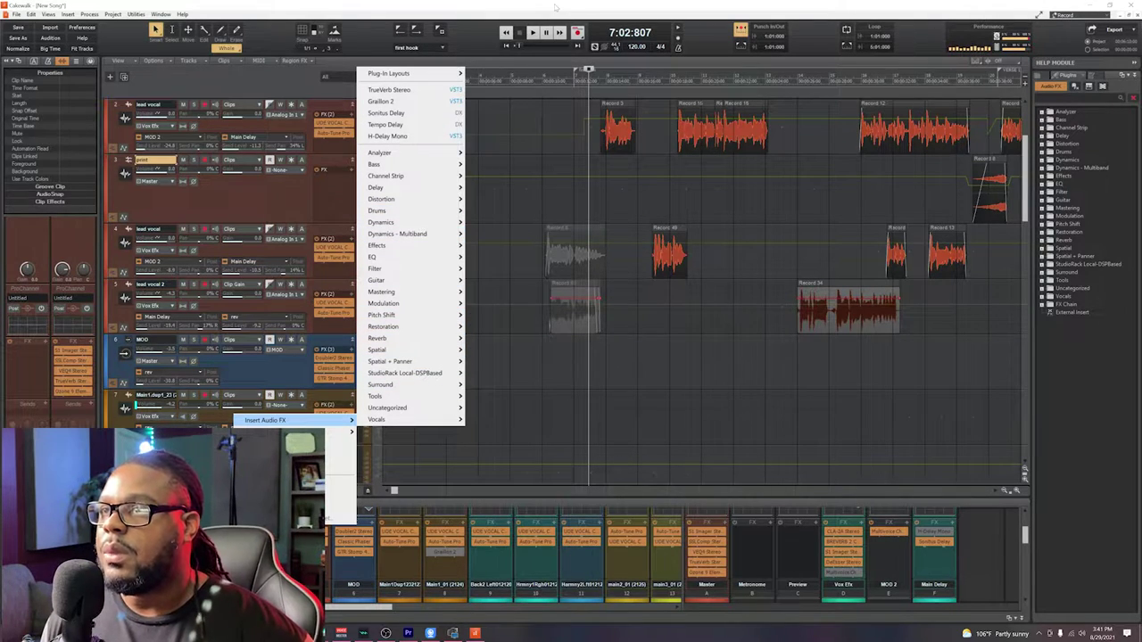
pyautogui.press('Escape')
pyautogui.press('Escape')
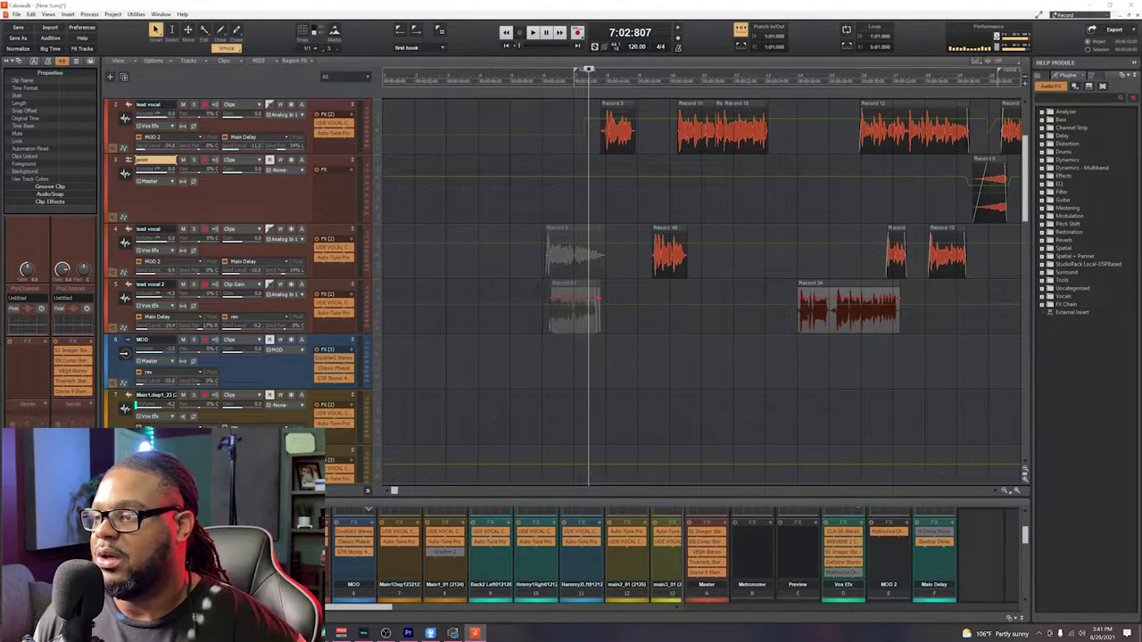
# Open File Explorer and go to the VstPlugins folder in C:\Program Files\Cakewalk
pyautogui.press('super+e')
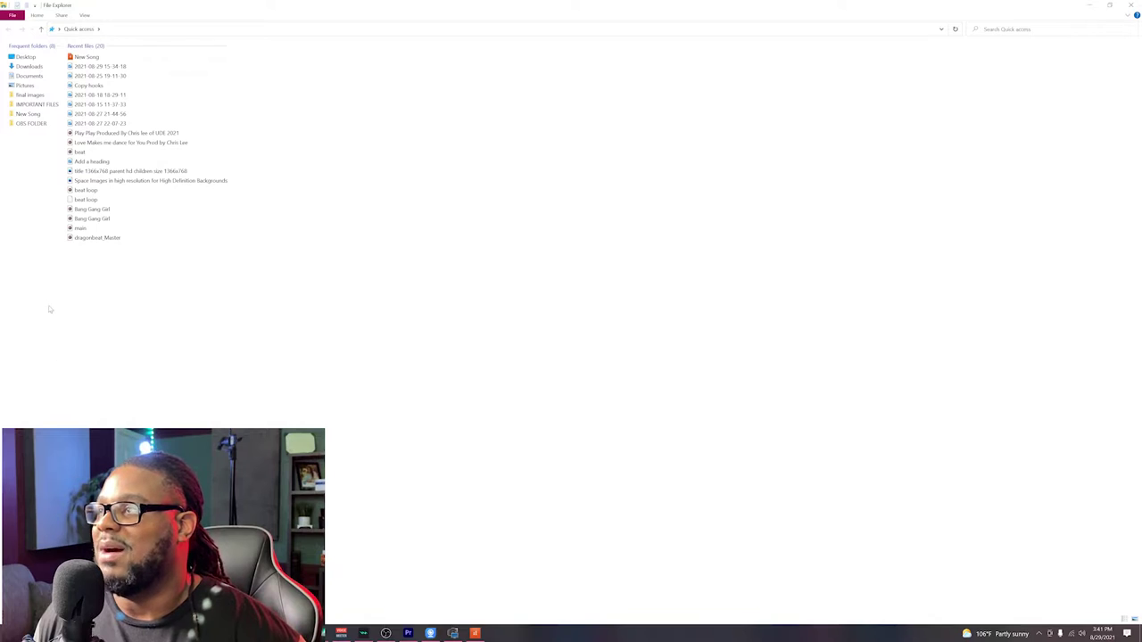
pyautogui.click(41, 30)
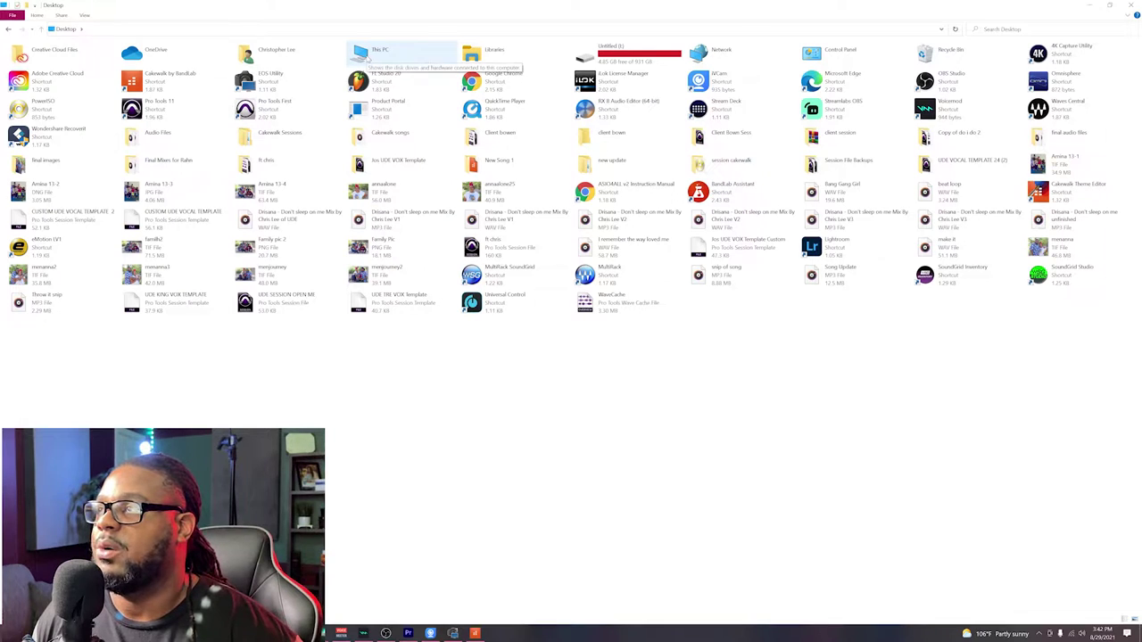
pyautogui.doubleClick(366, 54)
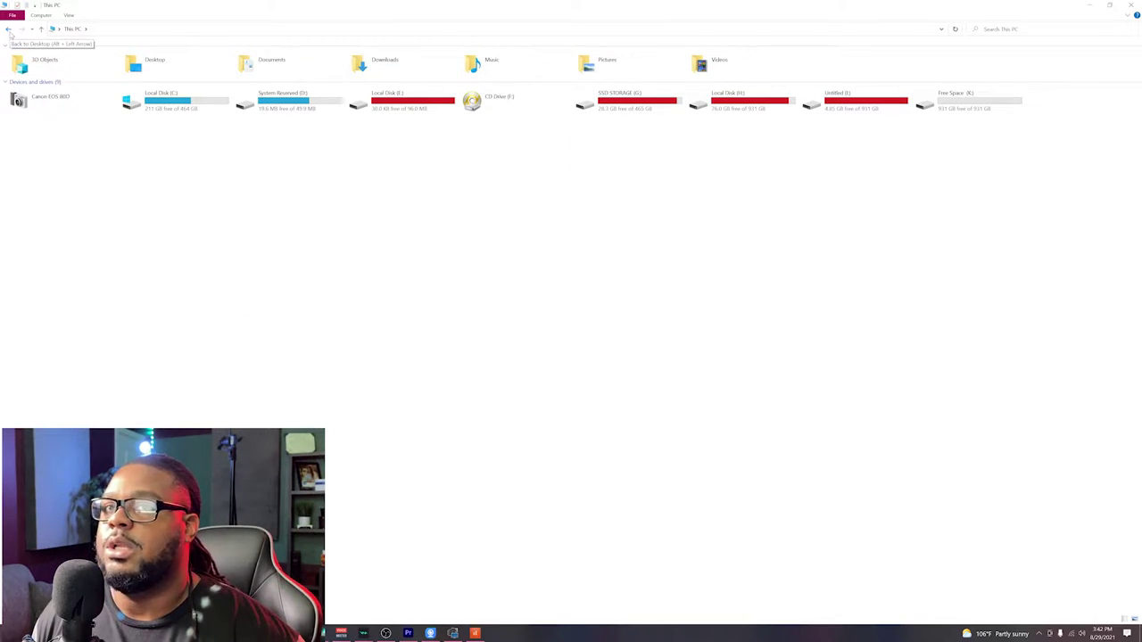
pyautogui.doubleClick(185, 100)
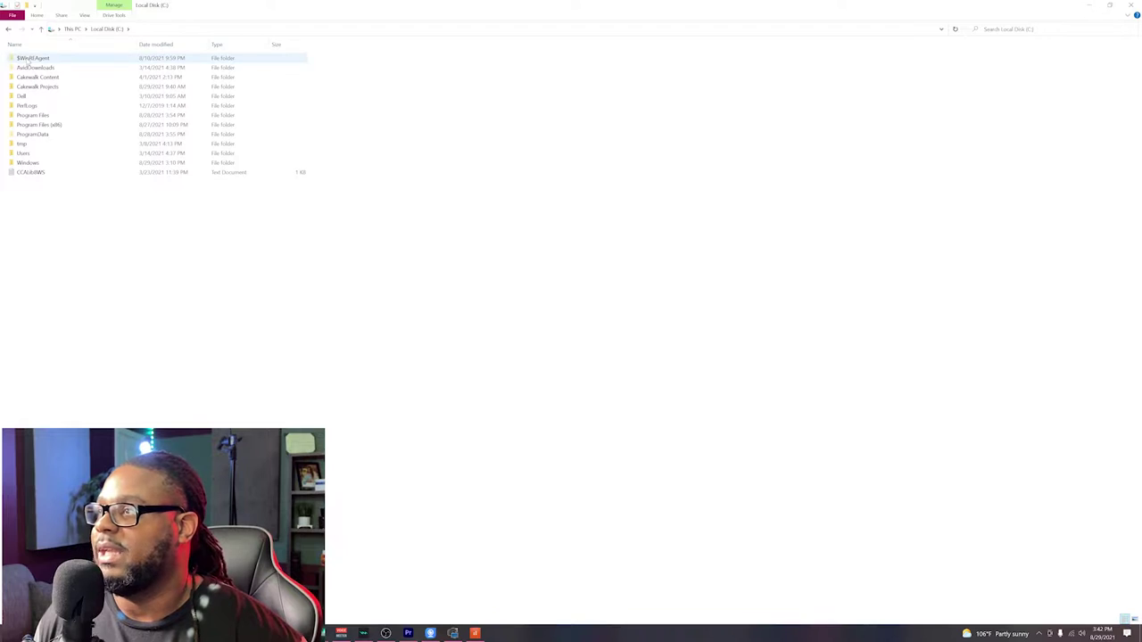
pyautogui.doubleClick(59, 119)
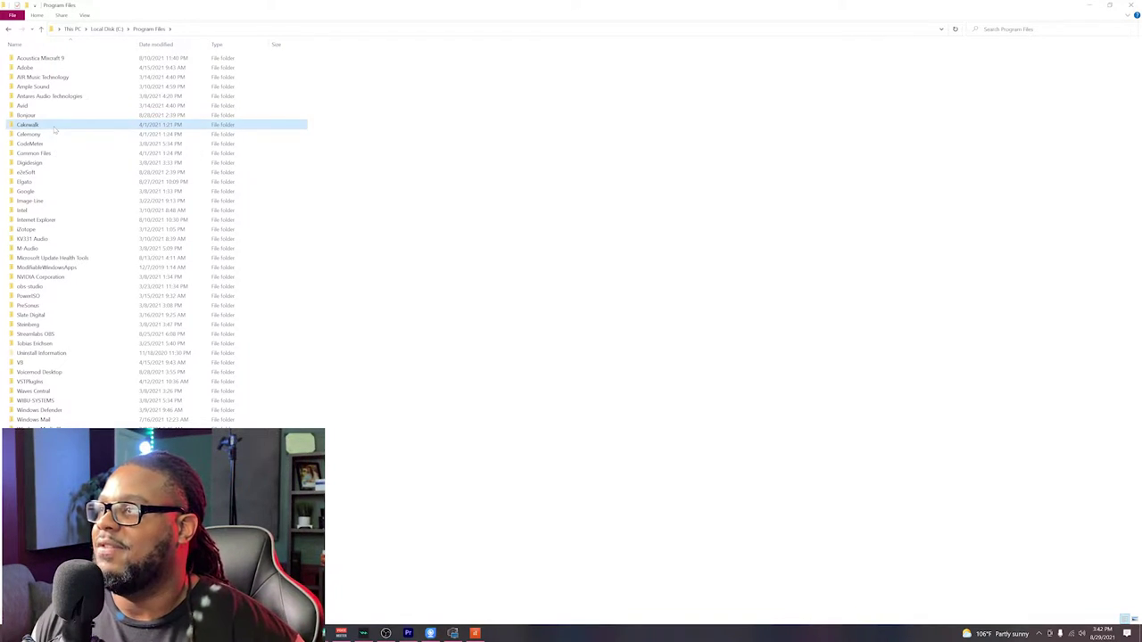
pyautogui.doubleClick(54, 129)
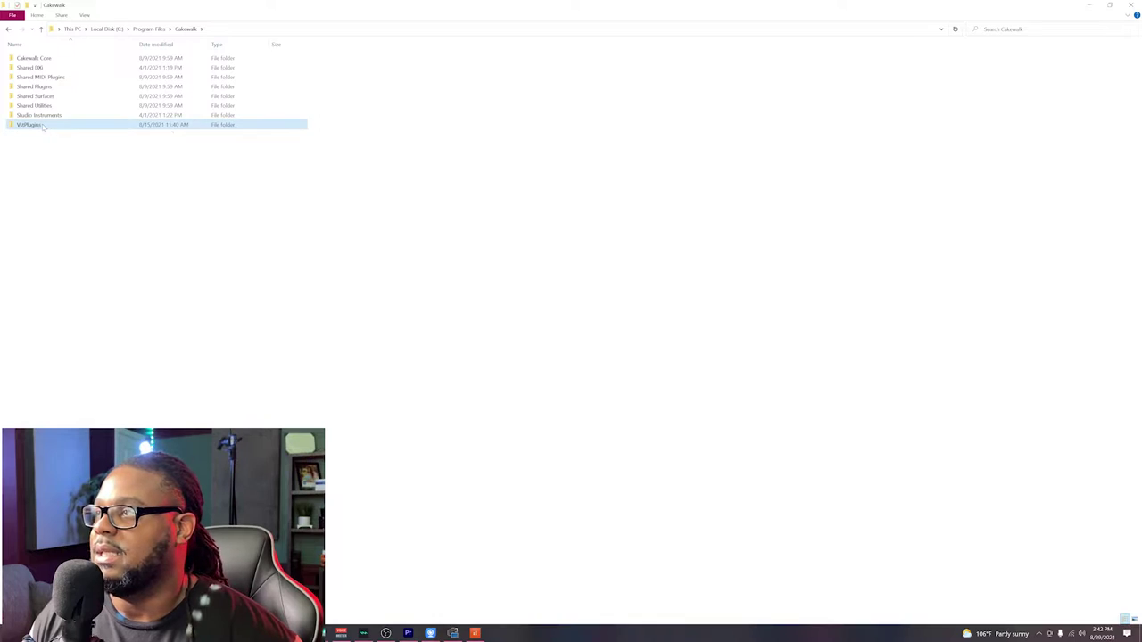
pyautogui.doubleClick(36, 125)
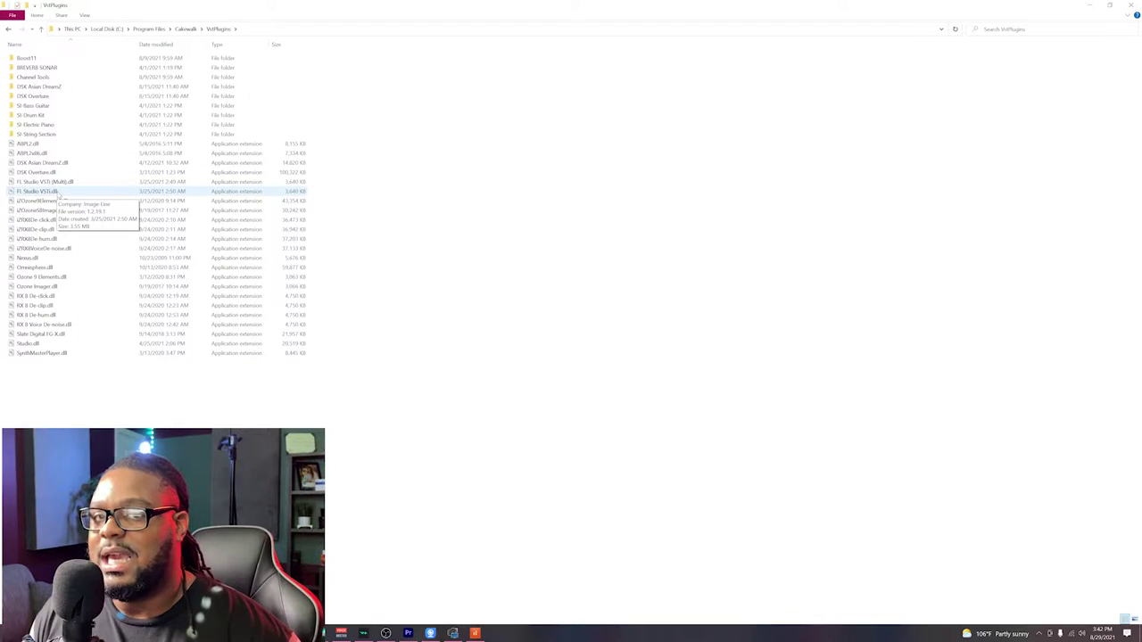
# Return to Program Files and open its VSTPlugIns folder
pyautogui.click(10, 30)
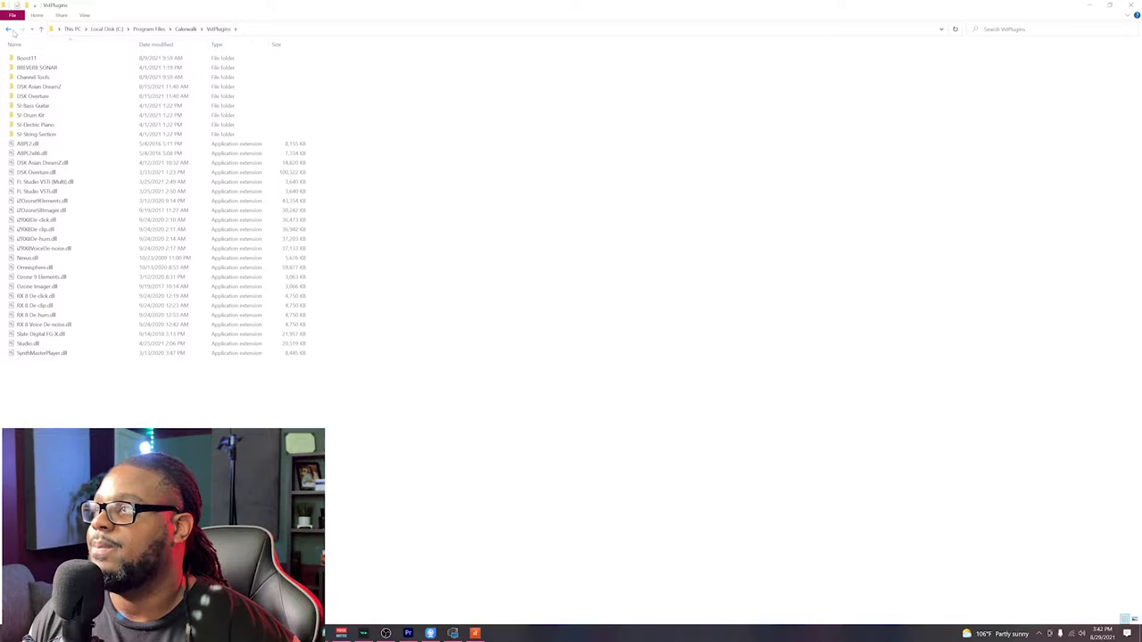
pyautogui.click(10, 30)
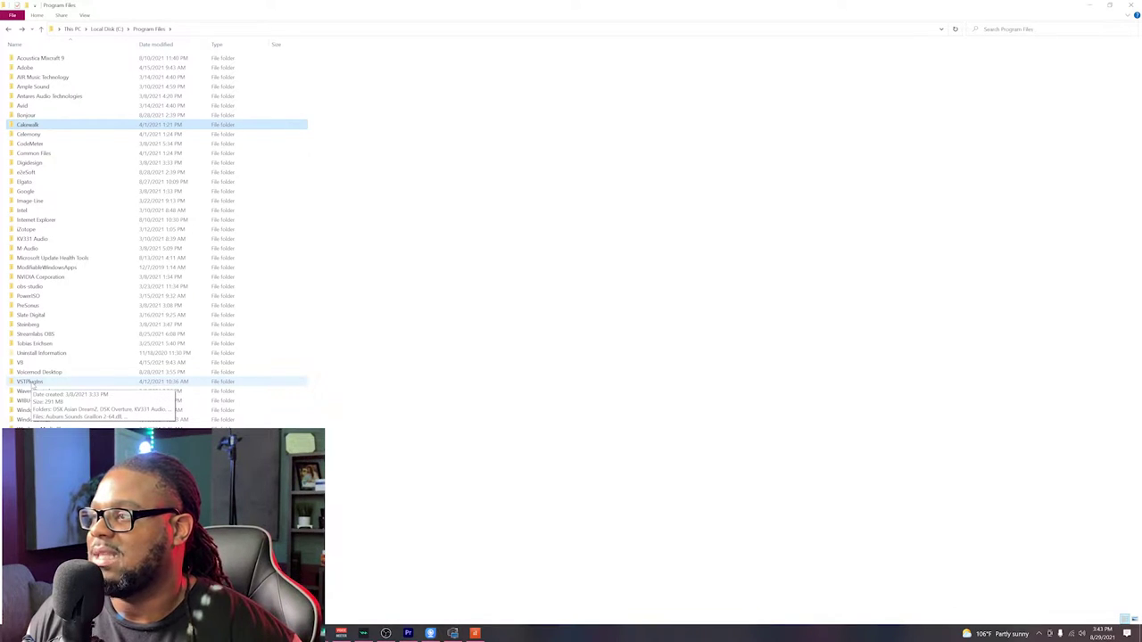
pyautogui.doubleClick(32, 386)
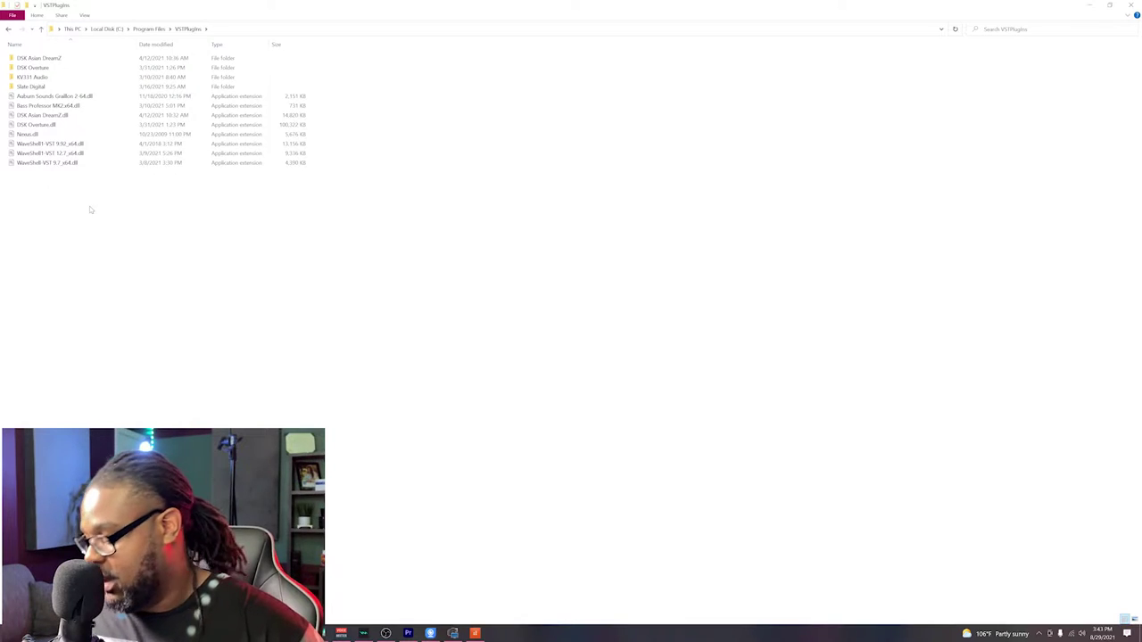
pyautogui.moveTo(89, 206); pyautogui.dragTo(63, 93)
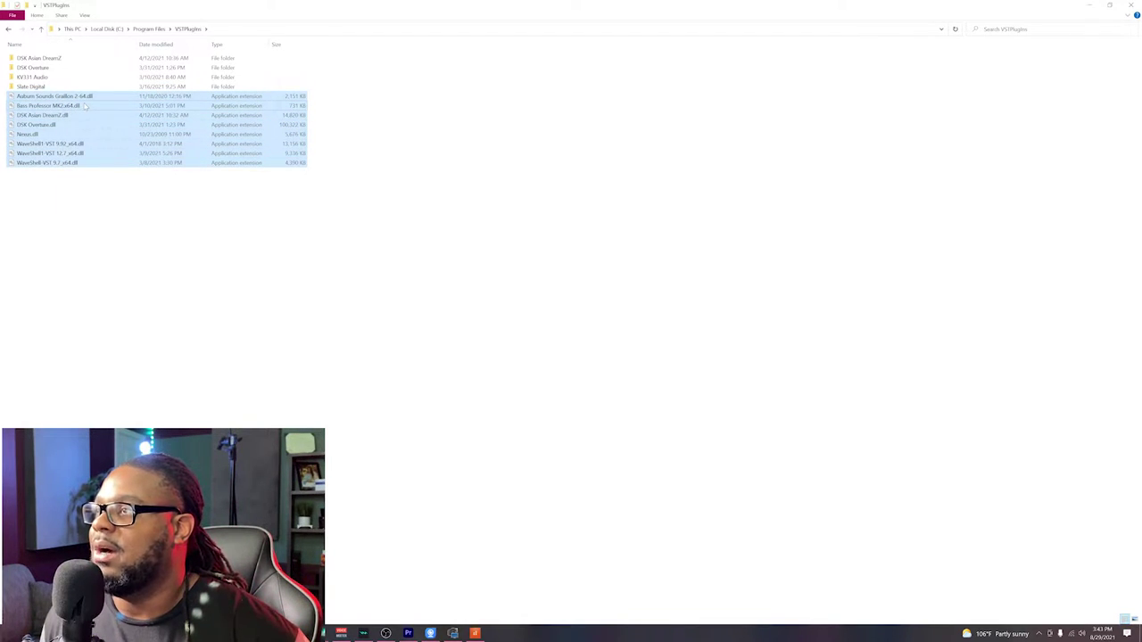
pyautogui.click(141, 277)
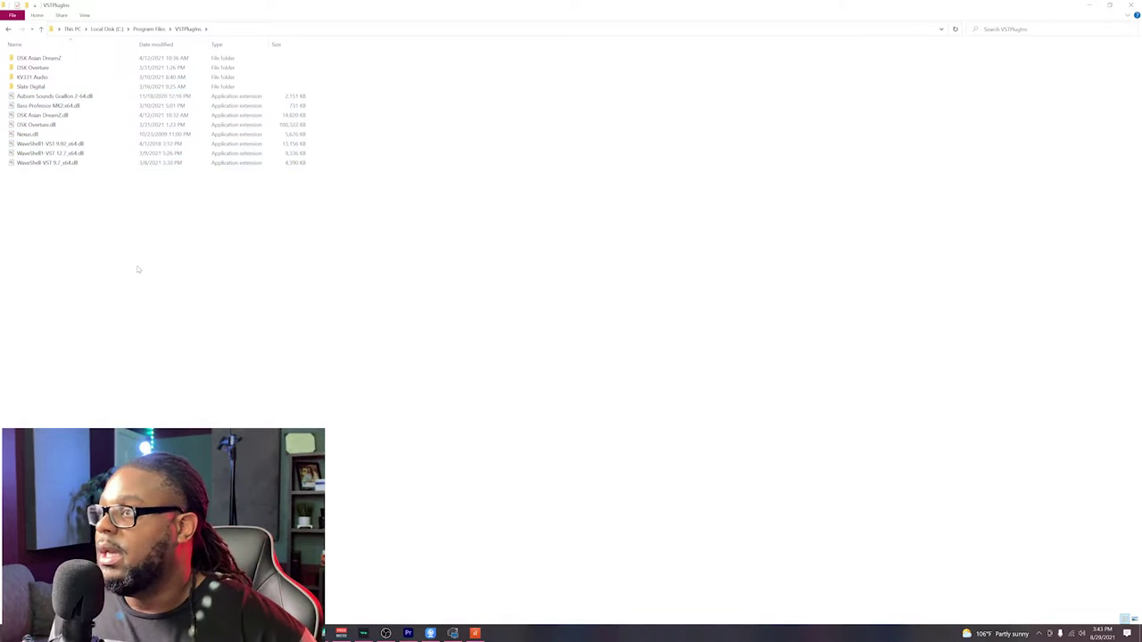
pyautogui.hotkey('ctrl', 'a')
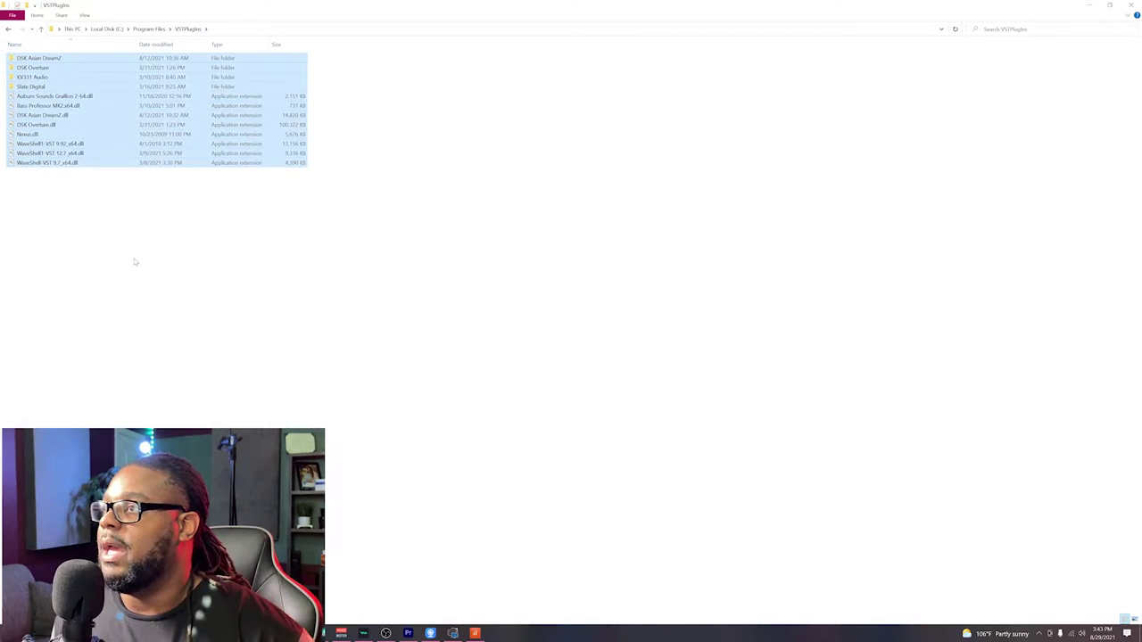
pyautogui.rightClick(173, 203)
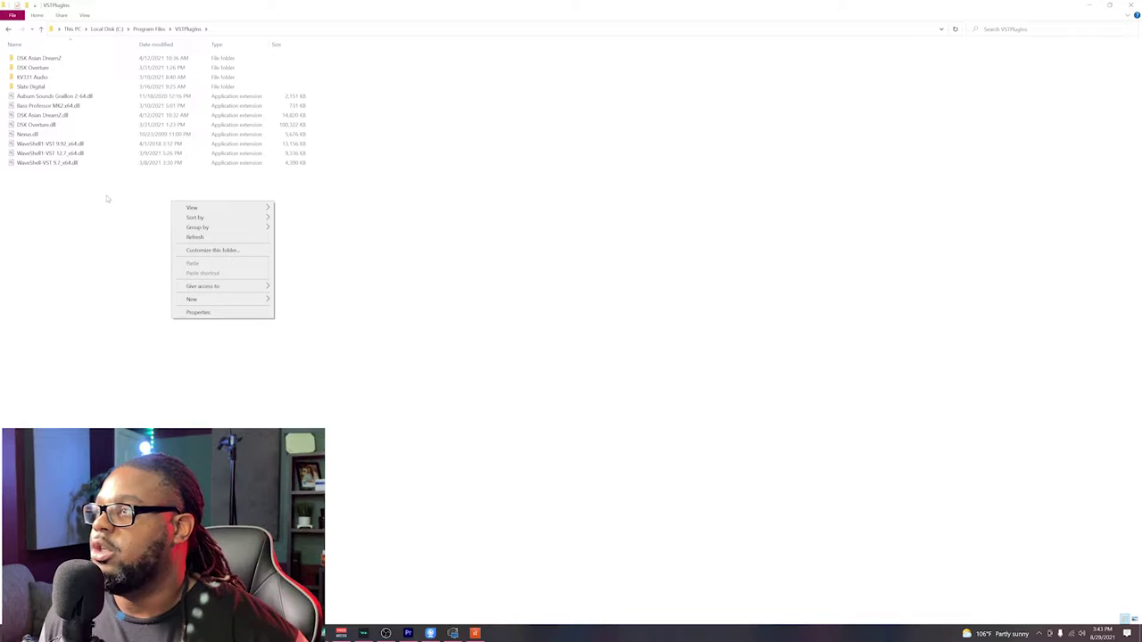
pyautogui.moveTo(55, 197); pyautogui.dragTo(139, 227)
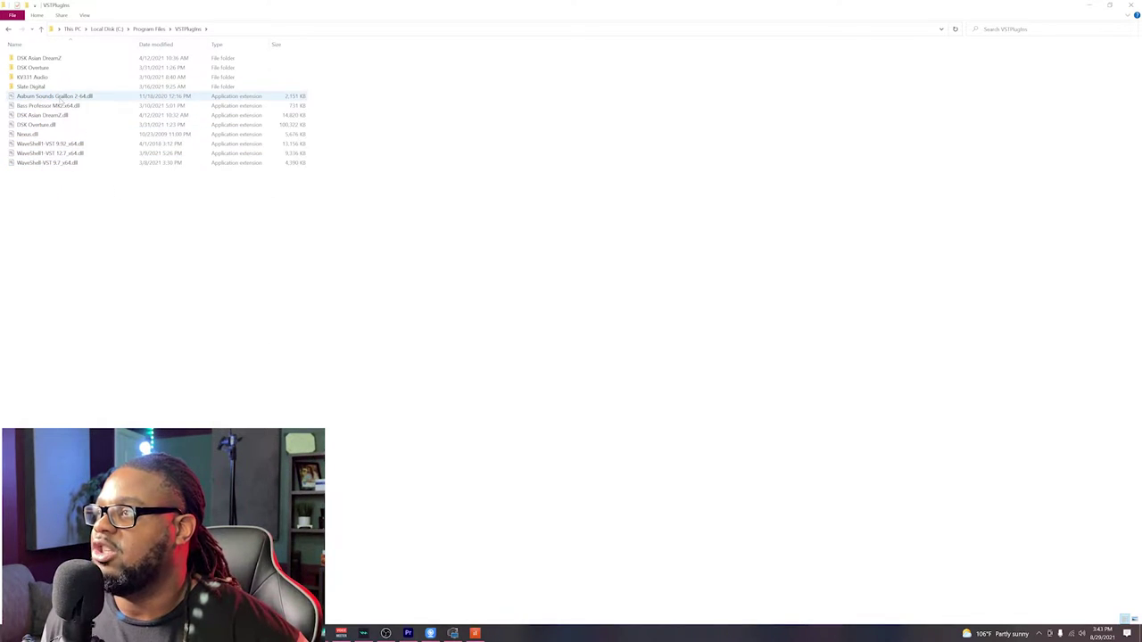
# Copy all the loose .dll files, from Auburn Sounds Graillon 2-64.dll through WaveShell-VST 9.7_x64.dll, leaving out the subfolders
pyautogui.click(65, 98)
pyautogui.keyDown('shift'); pyautogui.click(71, 165); pyautogui.keyUp('shift')
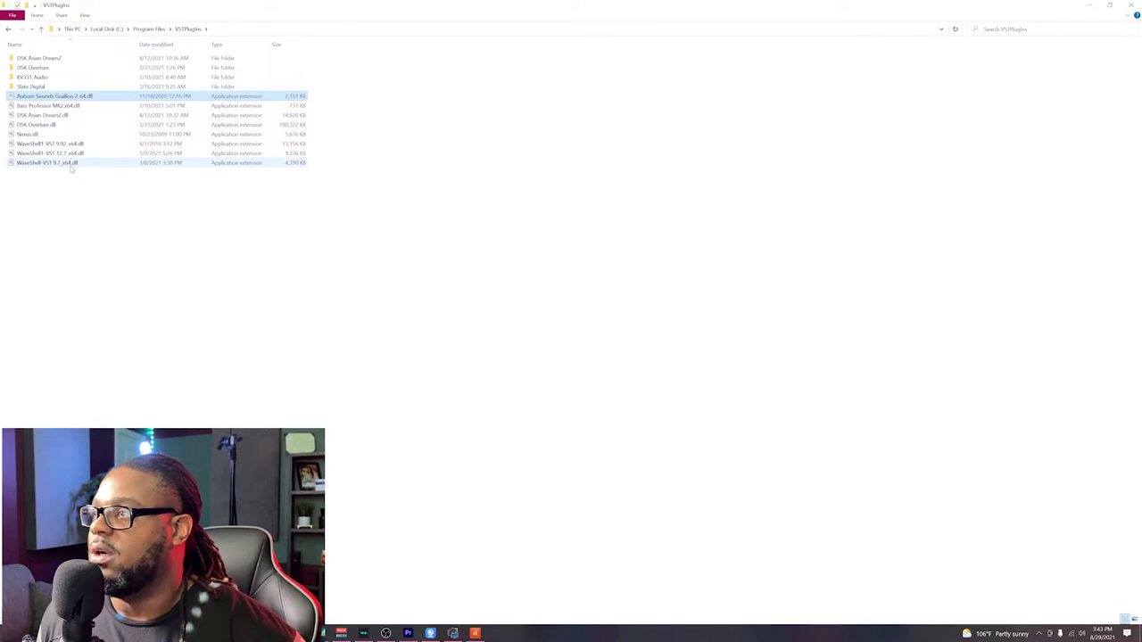
pyautogui.keyDown('shift'); pyautogui.click(71, 166); pyautogui.keyUp('shift')
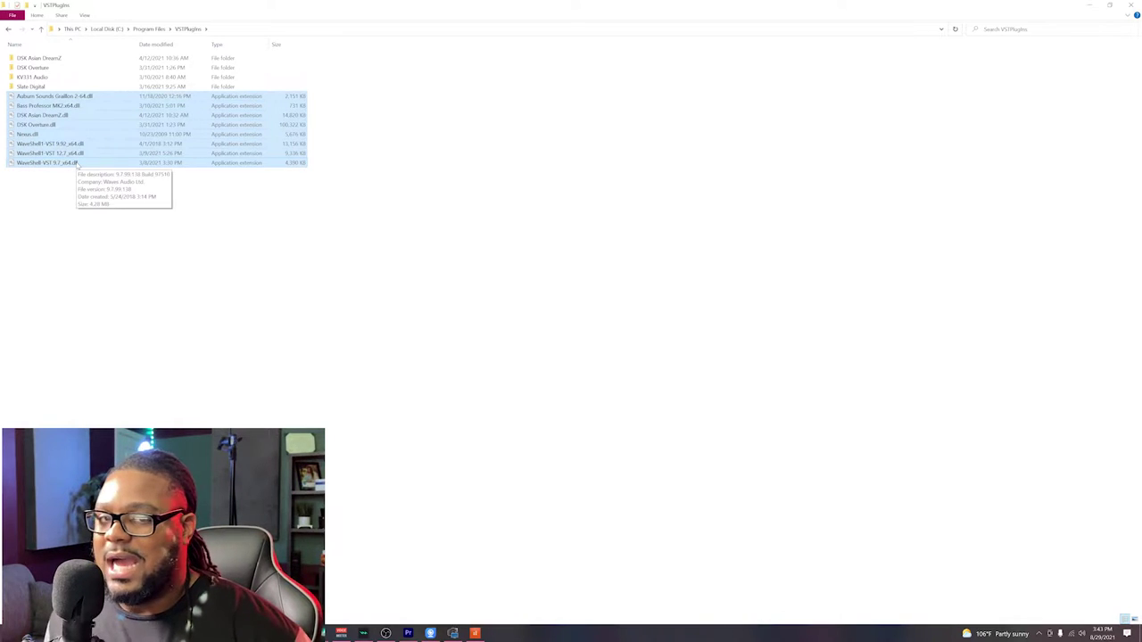
pyautogui.rightClick(80, 152)
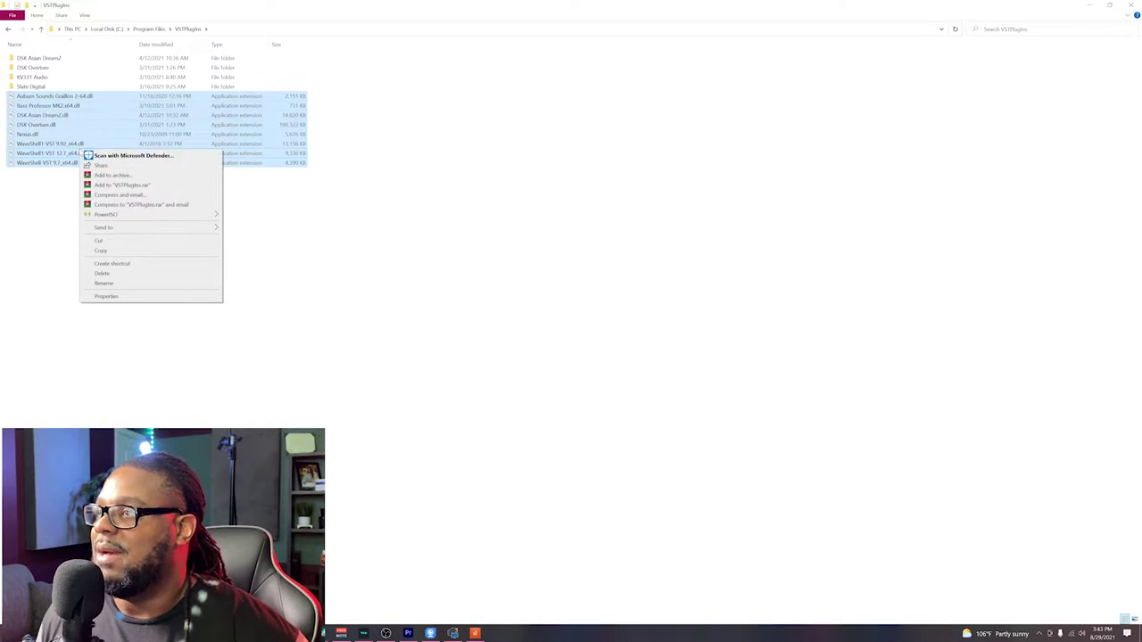
pyautogui.click(124, 254)
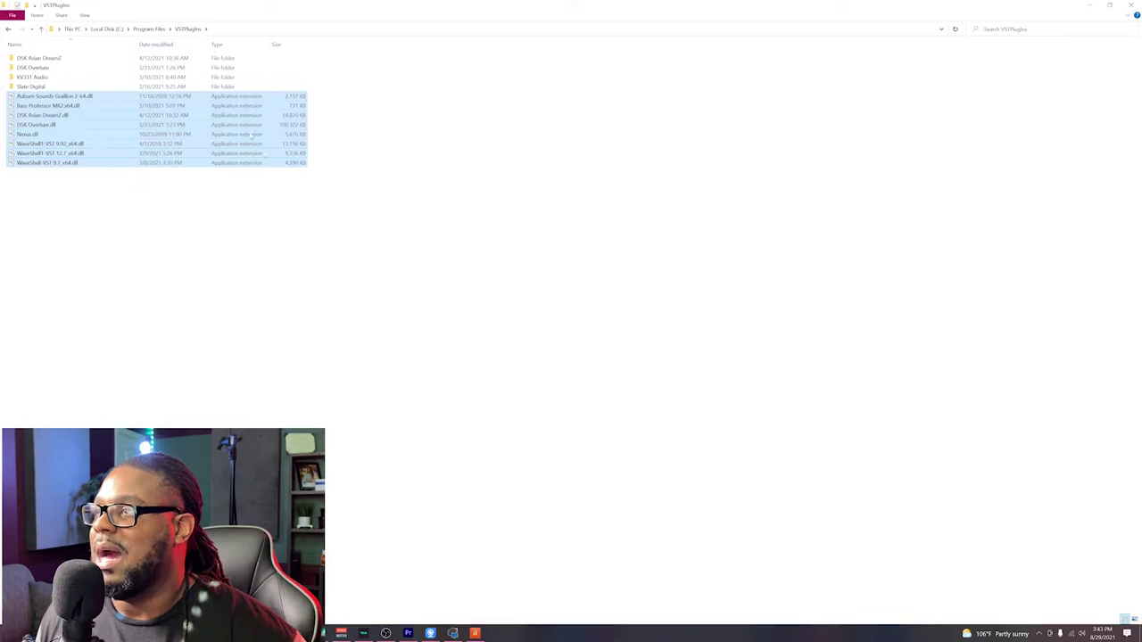
# Open the VstPlugins folder in Program Files\Cakewalk and bring up the folder's options for pasting
pyautogui.click(8, 29)
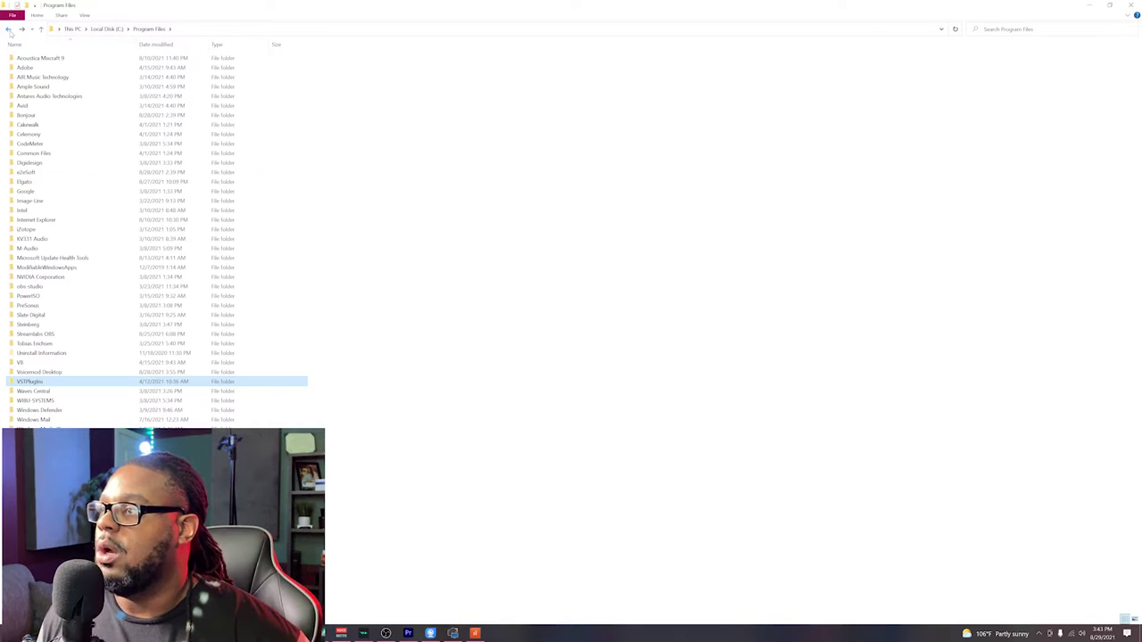
pyautogui.doubleClick(54, 125)
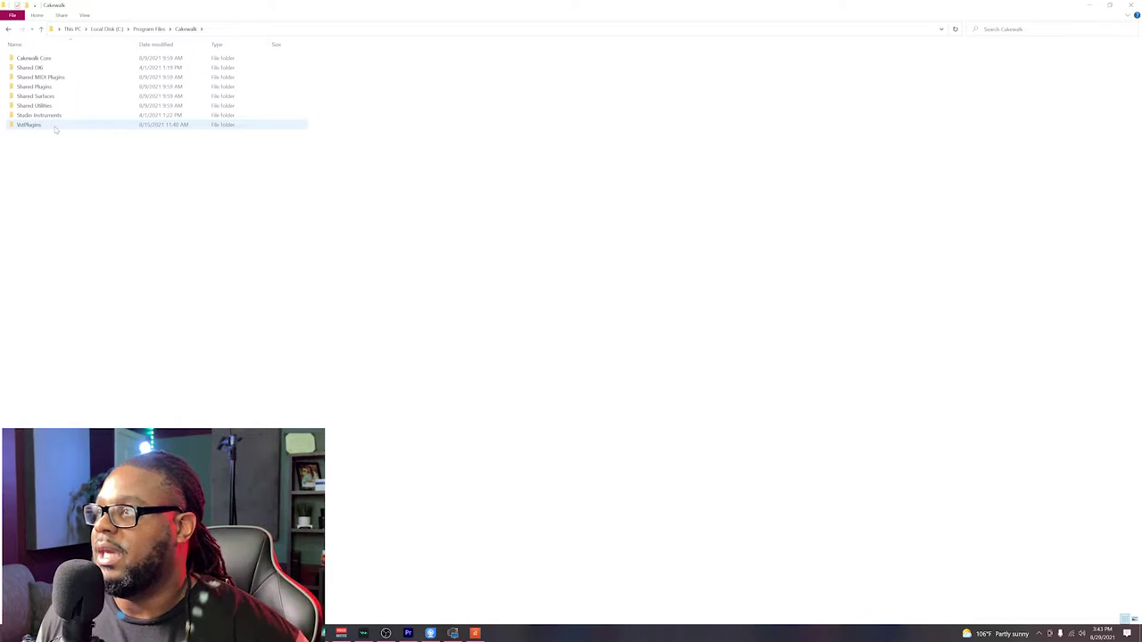
pyautogui.doubleClick(54, 127)
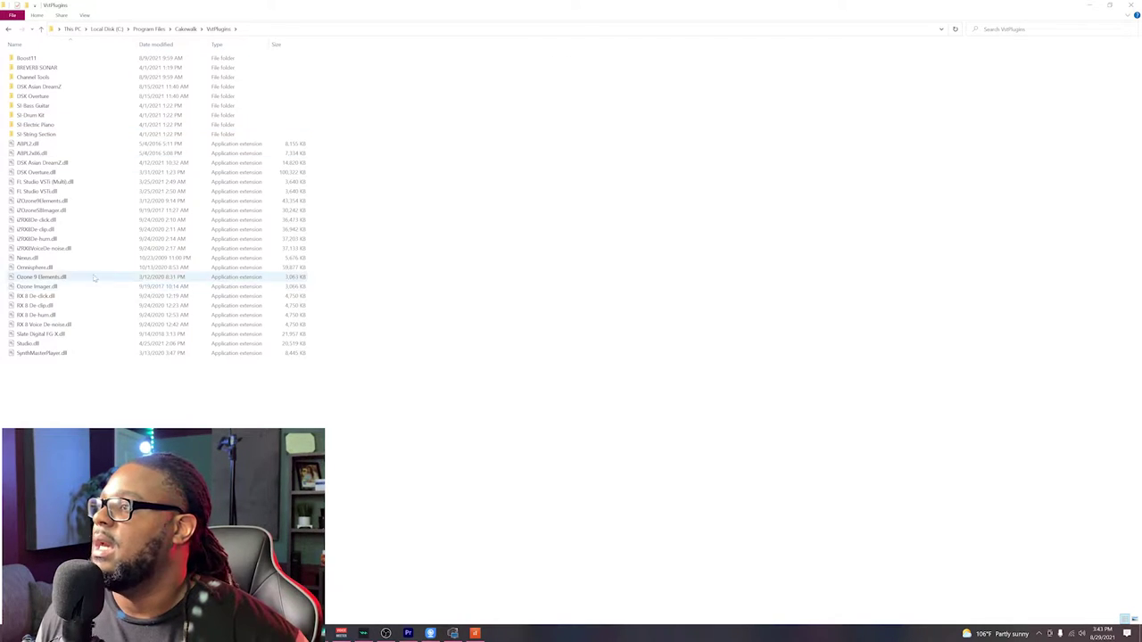
pyautogui.rightClick(110, 385)
pyautogui.click(80, 388)
pyautogui.rightClick(58, 399)
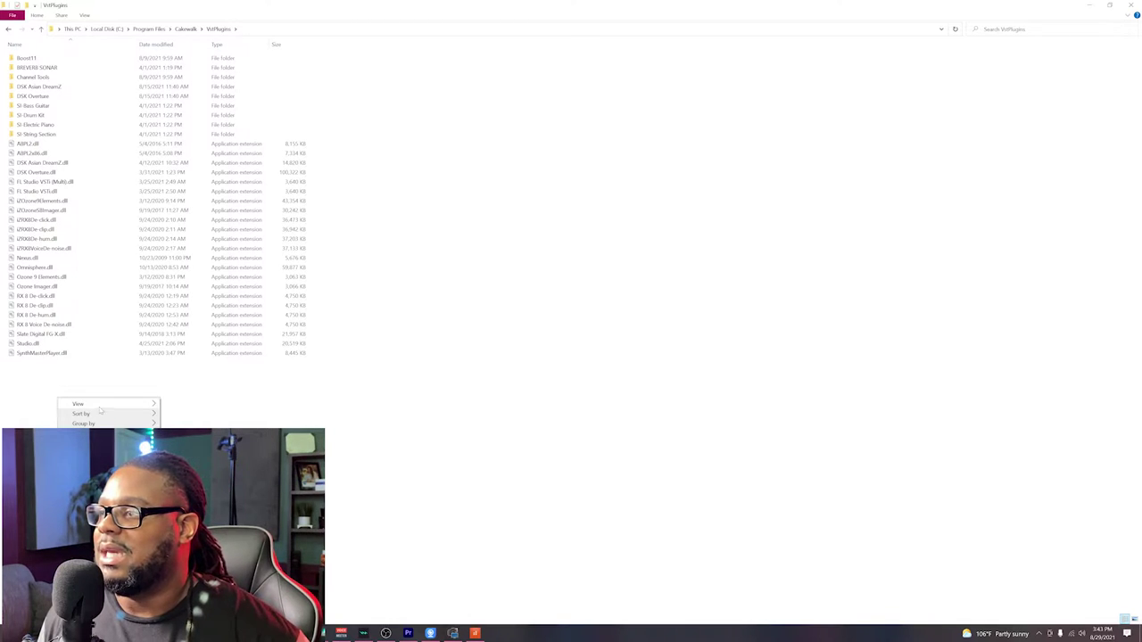
pyautogui.moveTo(113, 407)
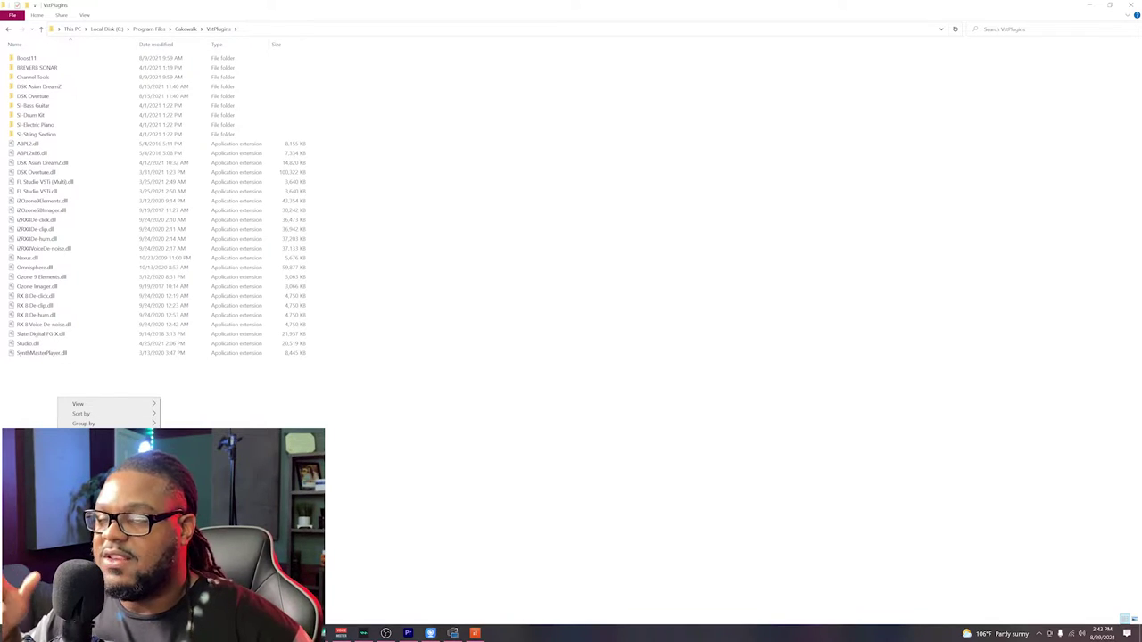
# Return to Program Files and open the VstPlugins folder inside Steinberg
pyautogui.click(9, 31)
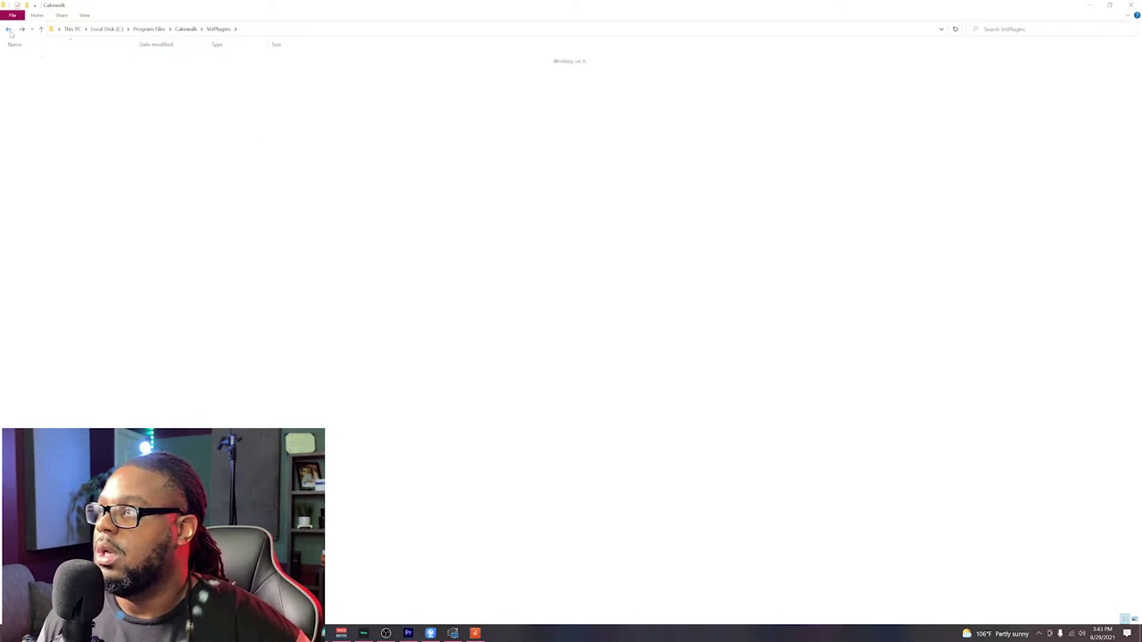
pyautogui.click(9, 29)
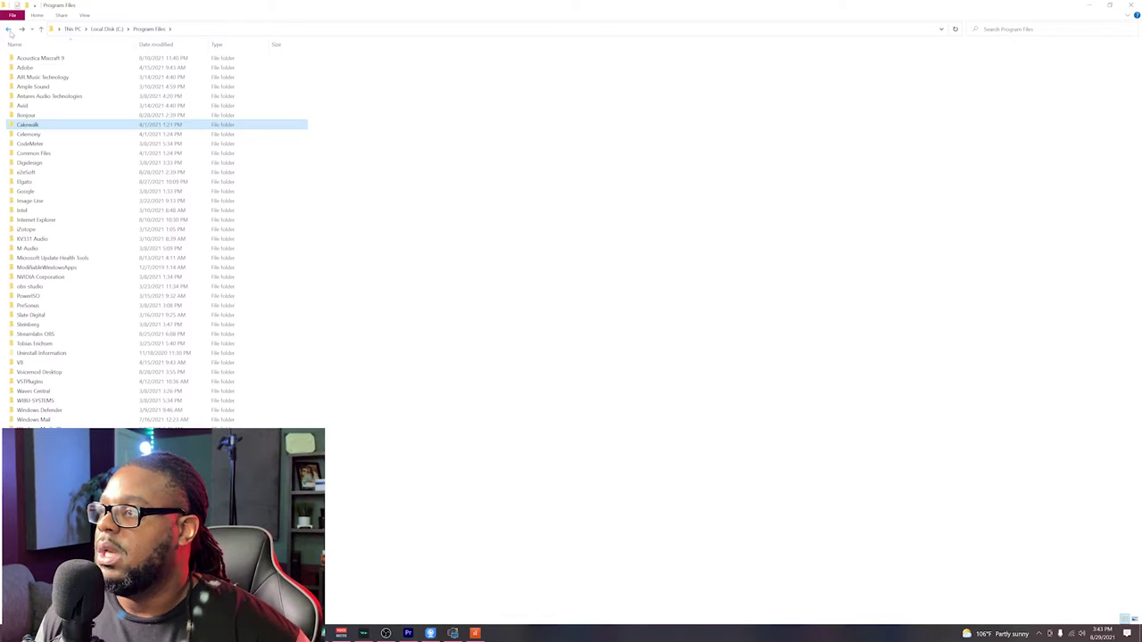
pyautogui.doubleClick(65, 326)
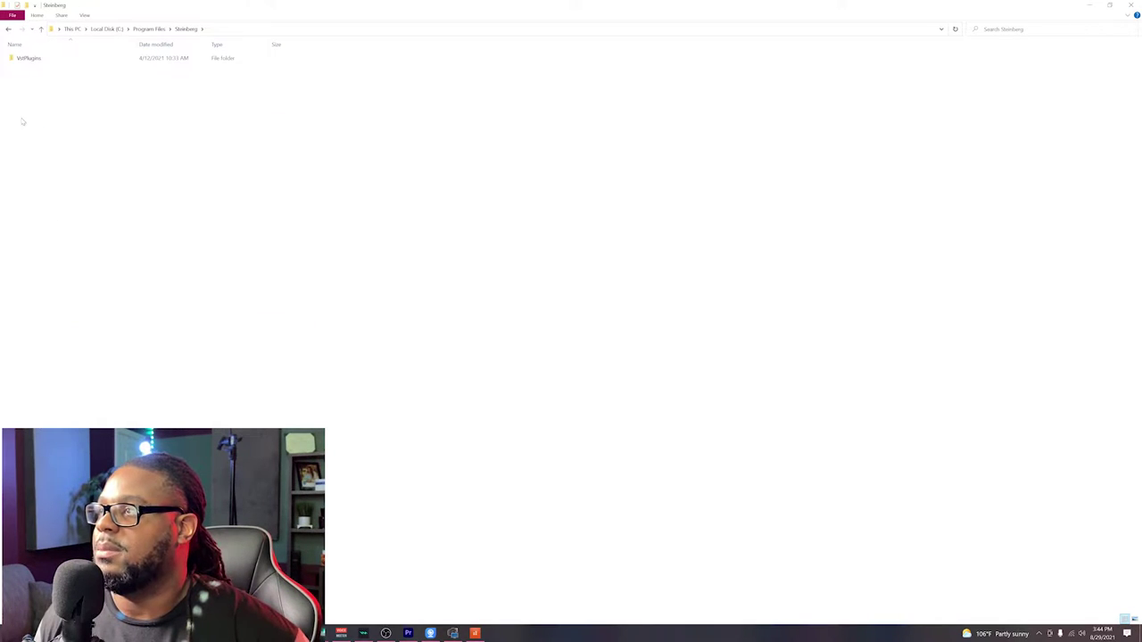
pyautogui.doubleClick(29, 58)
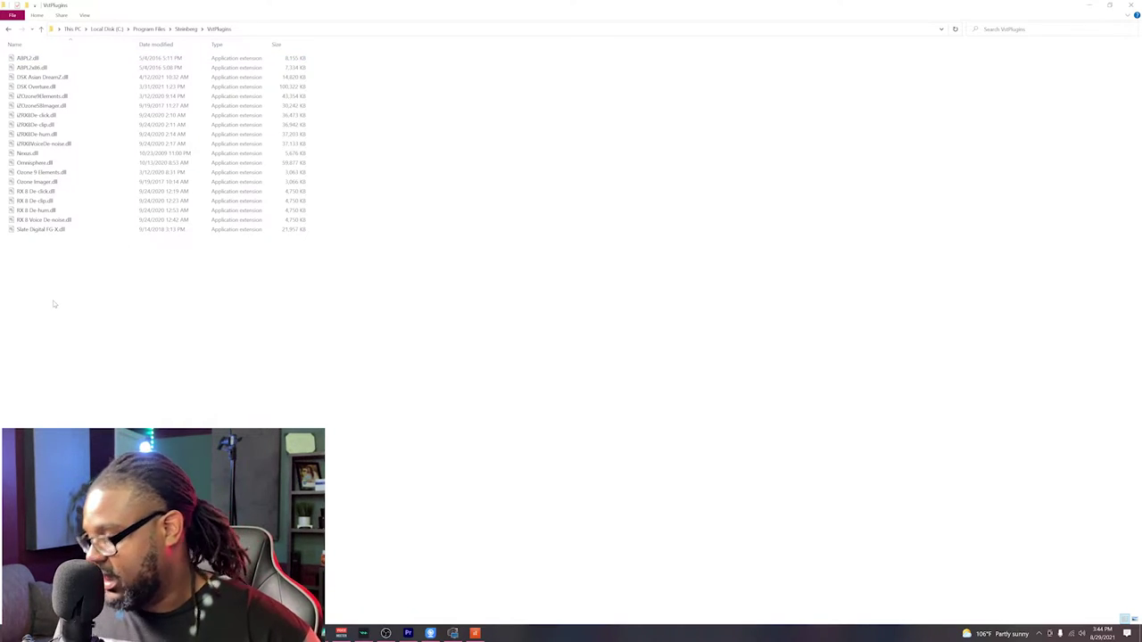
# Copy all the .dll files in Steinberg's VstPlugins folder, from ABPL2.dll through Slate Digital FG-X.dll
pyautogui.hotkey('ctrl', 'a')
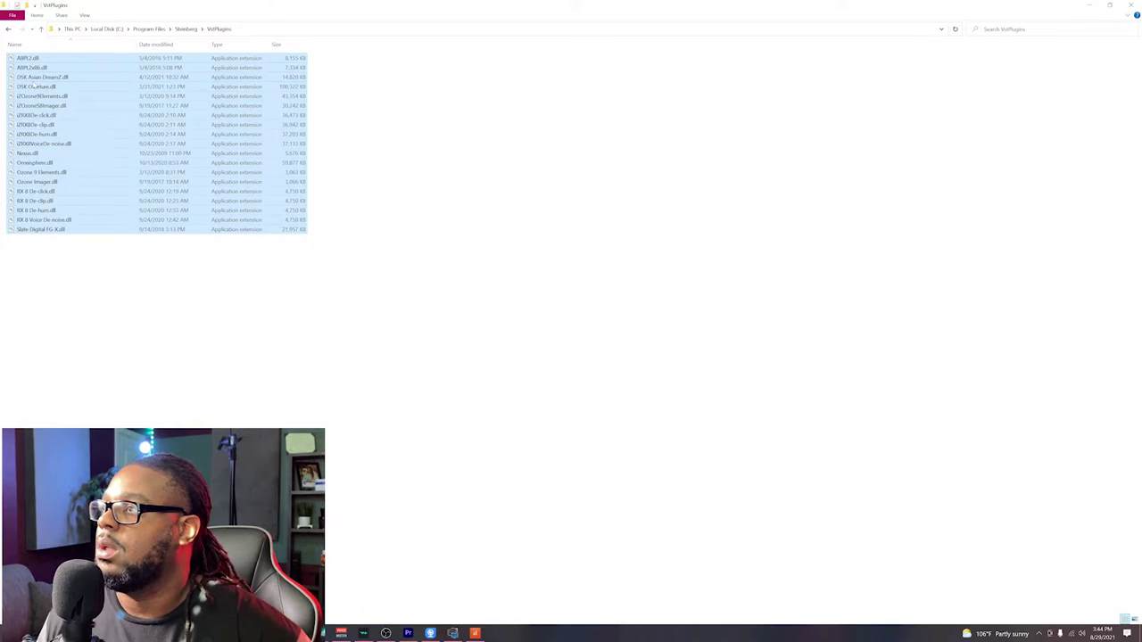
pyautogui.rightClick(33, 86)
pyautogui.click(70, 183)
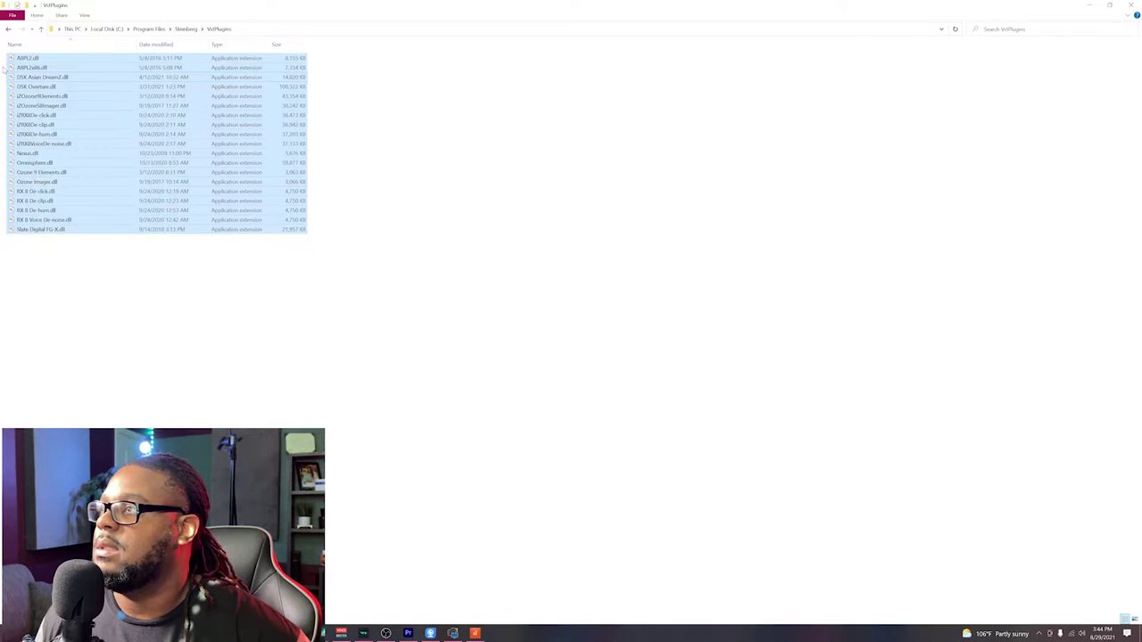
# Go back to Program Files and open the VstPlugins folder inside Cakewalk
pyautogui.click(8, 29)
pyautogui.click(8, 29)
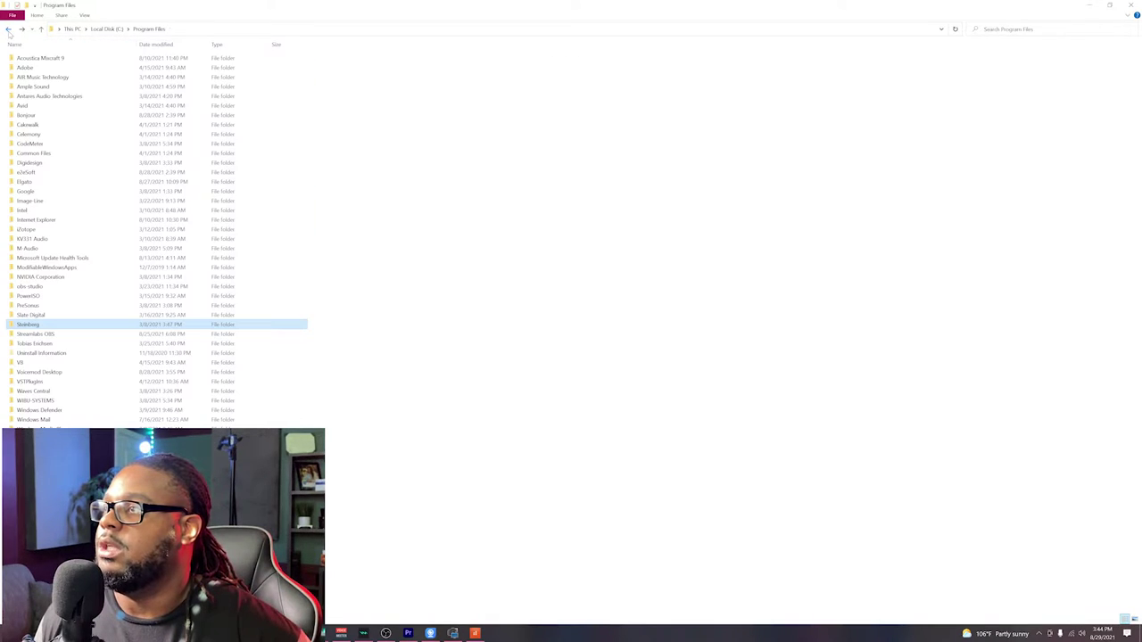
pyautogui.doubleClick(36, 125)
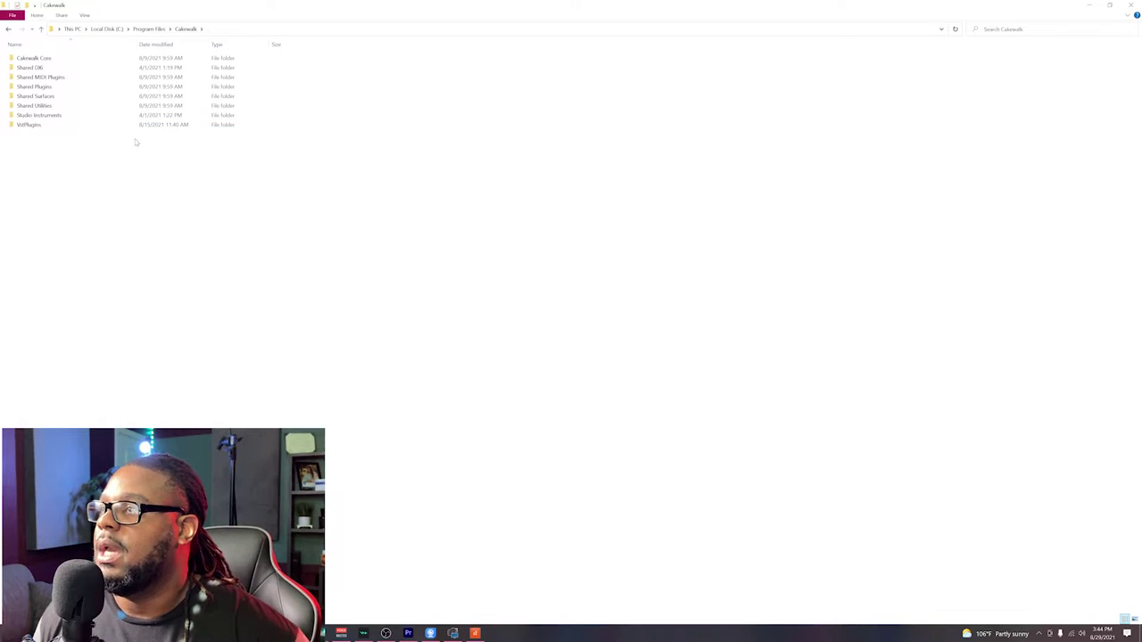
pyautogui.doubleClick(31, 125)
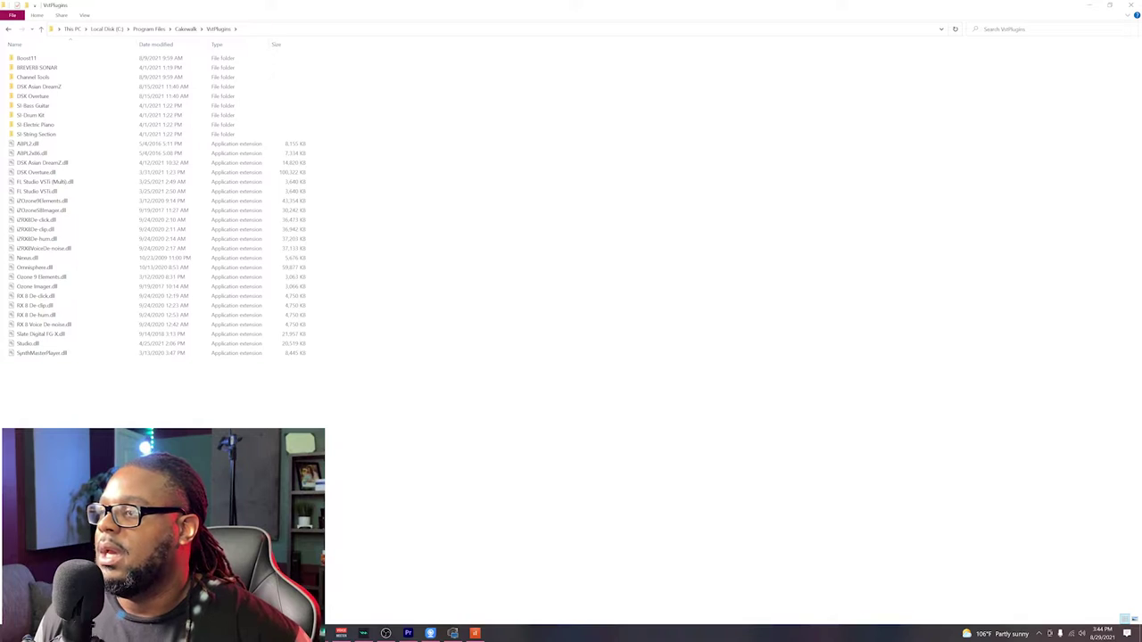
# Paste the copied .dll files here, replacing the files with the same names and granting administrator permission for all current items
pyautogui.hotkey('ctrl', 'v')
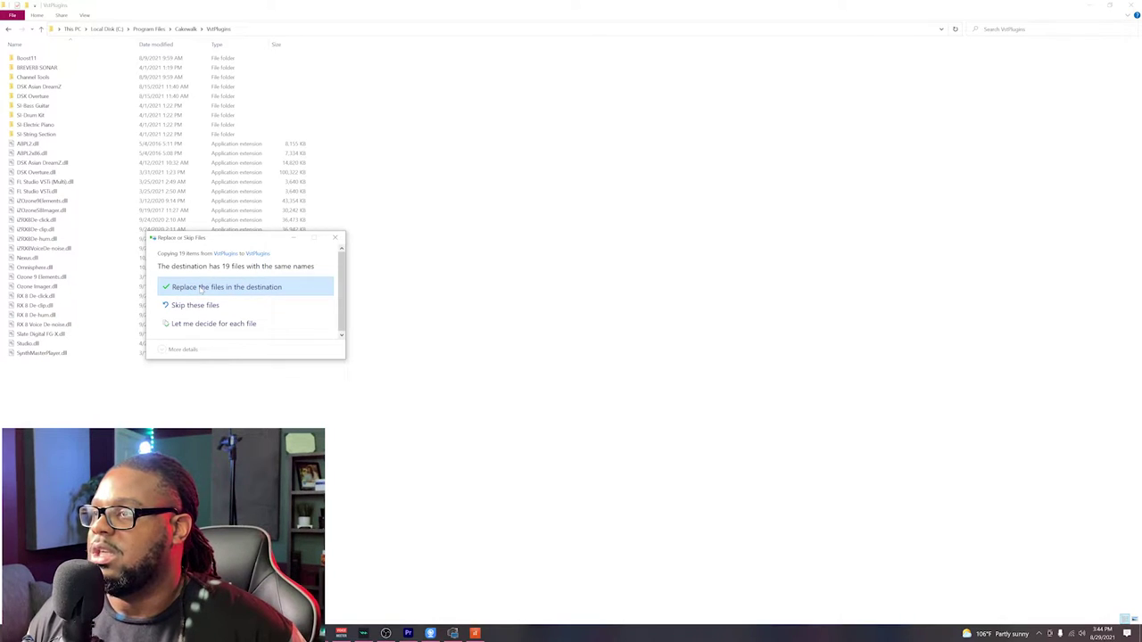
pyautogui.click(202, 289)
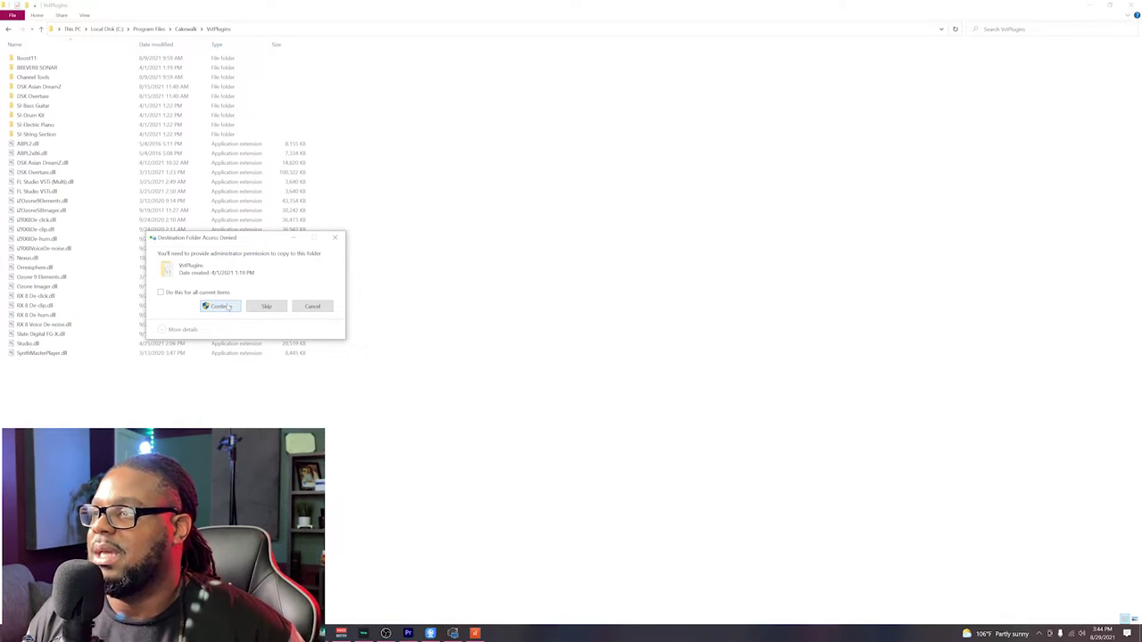
pyautogui.click(162, 293)
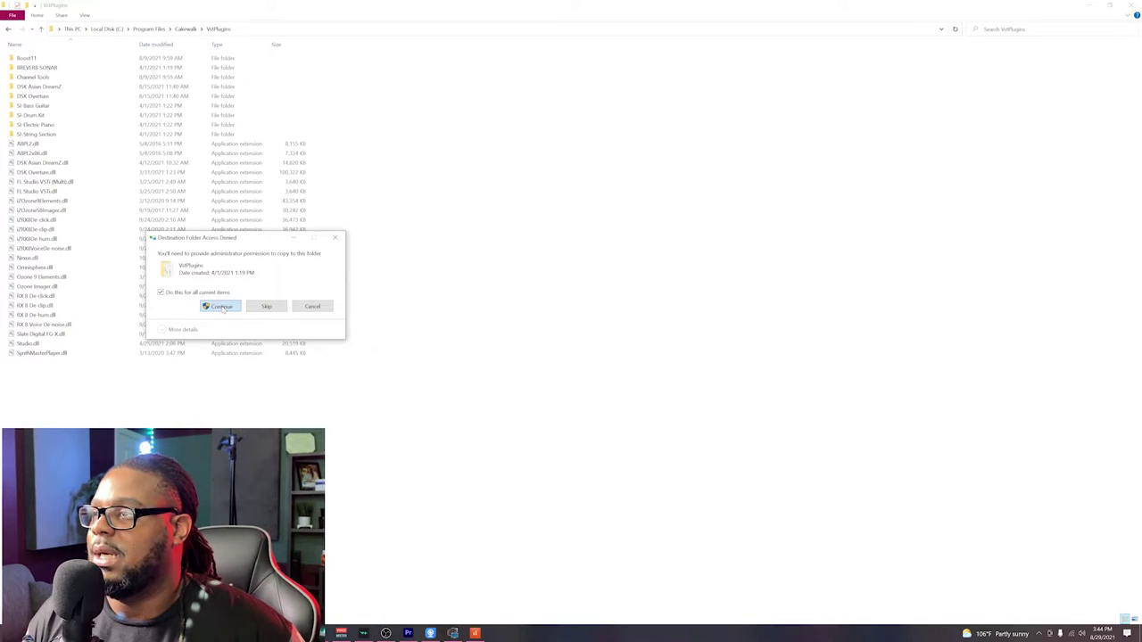
pyautogui.click(222, 306)
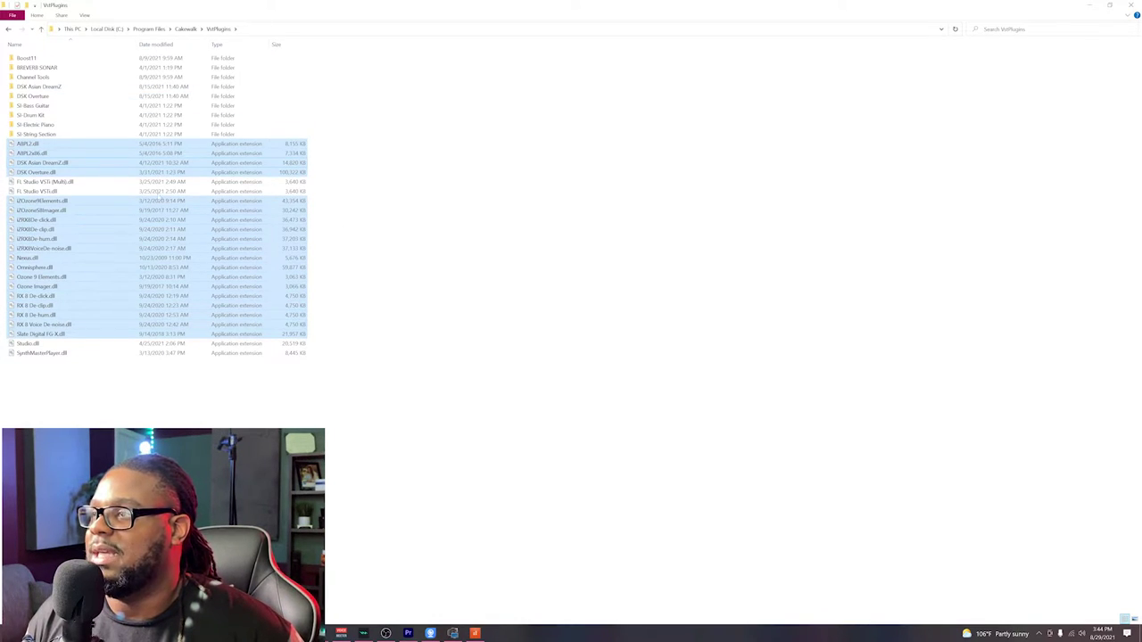
# Switch to Cakewalk and close the program
pyautogui.click(475, 633)
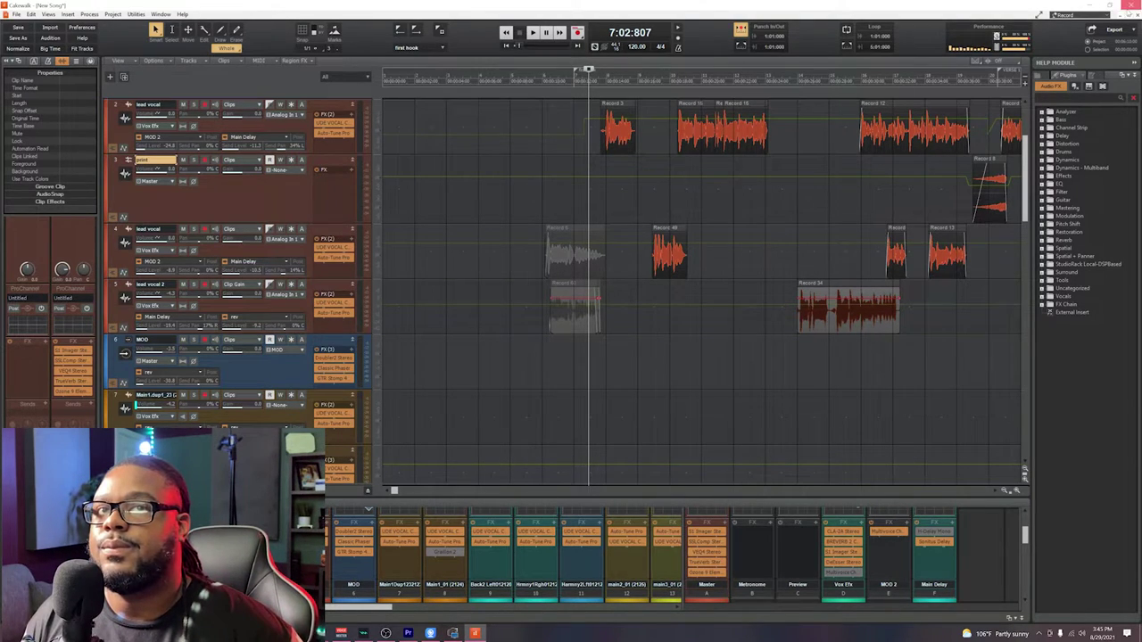
pyautogui.click(1132, 5)
pyautogui.click(575, 339)
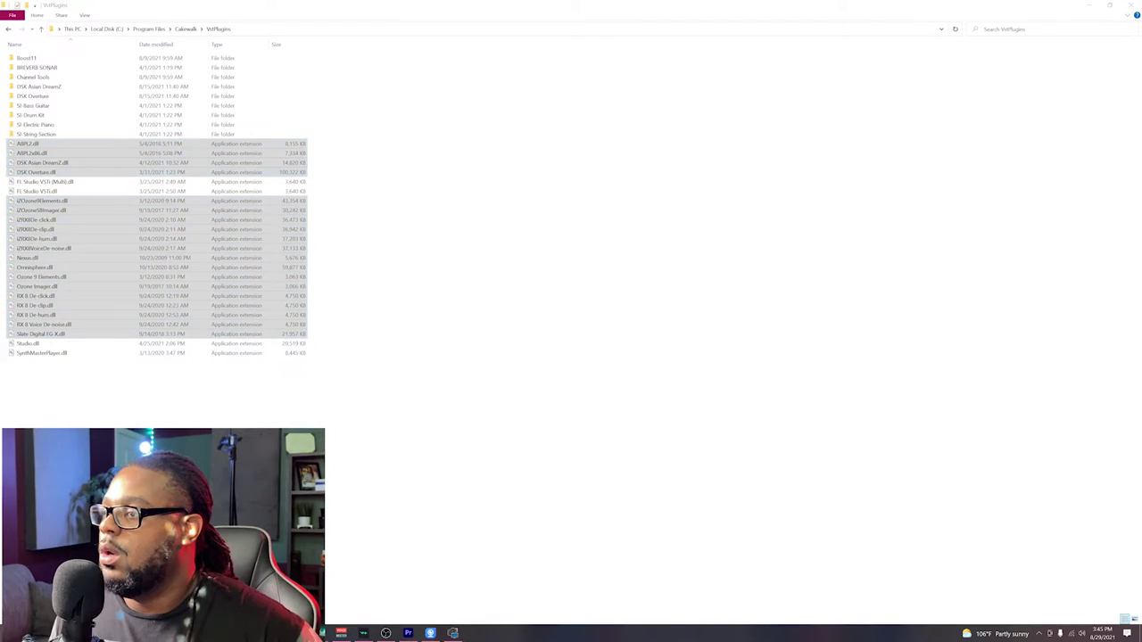
pyautogui.press('super')
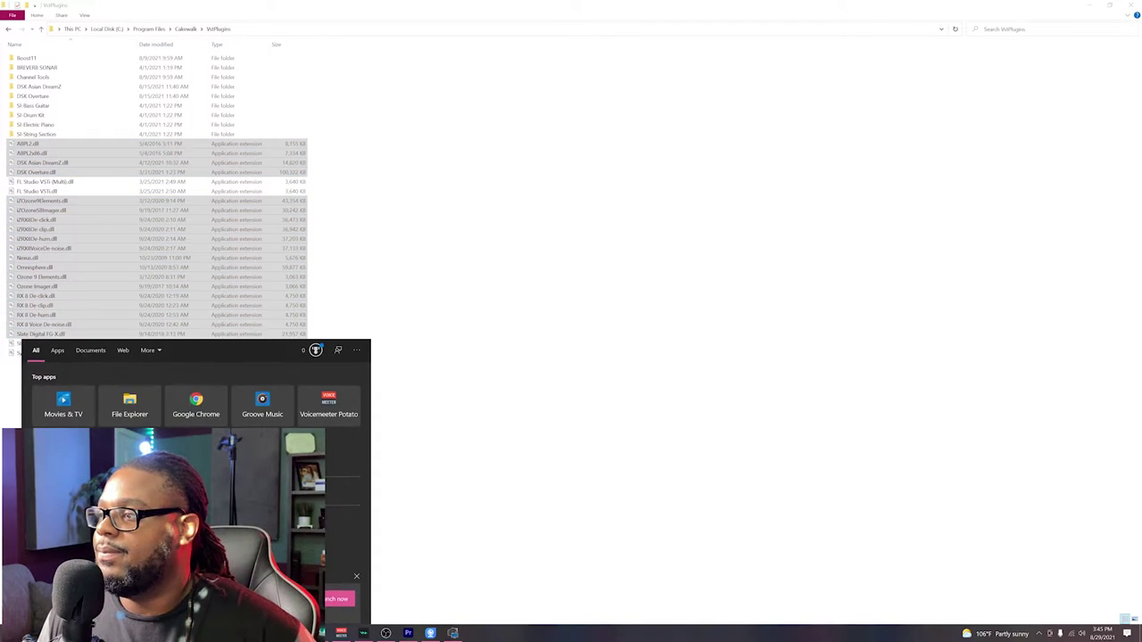
pyautogui.write('cakewalk')
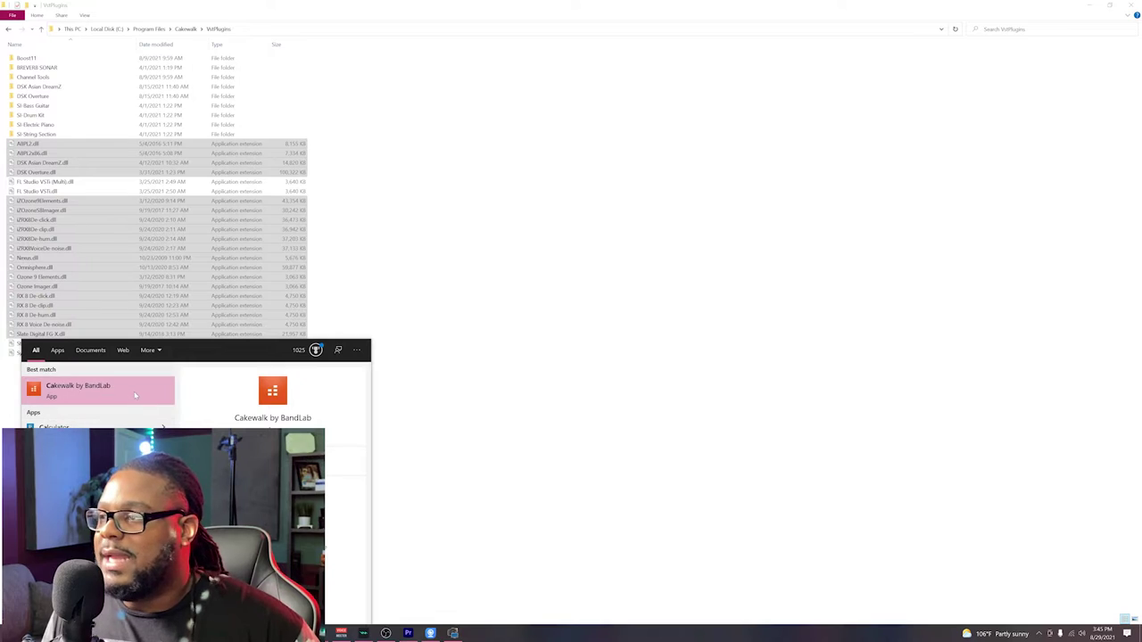
pyautogui.rightClick(135, 396)
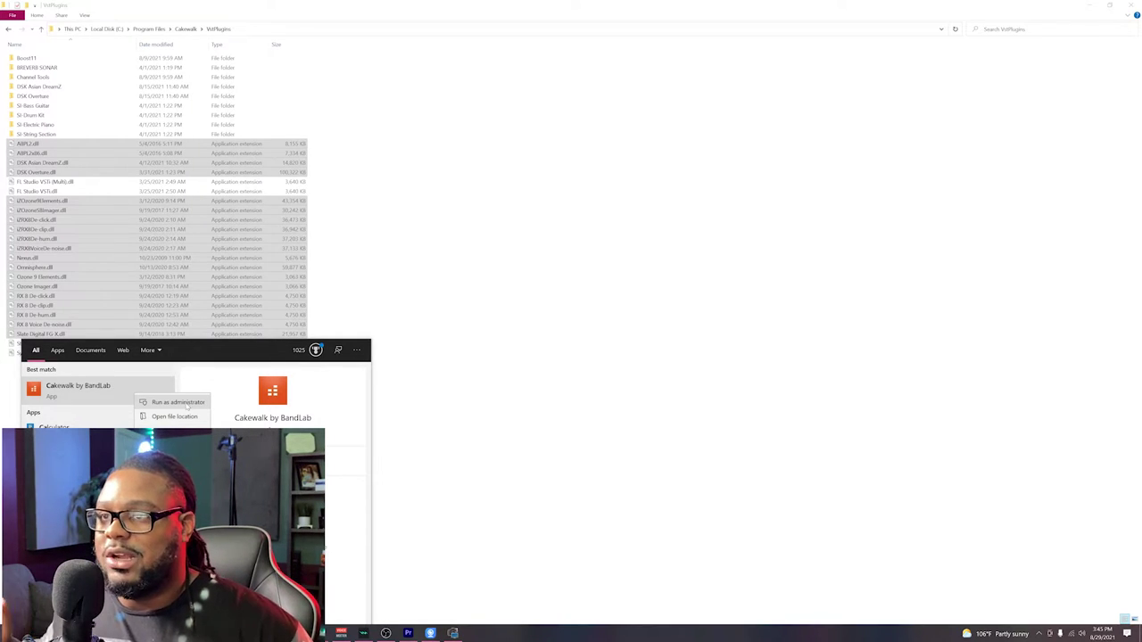
pyautogui.press('Escape')
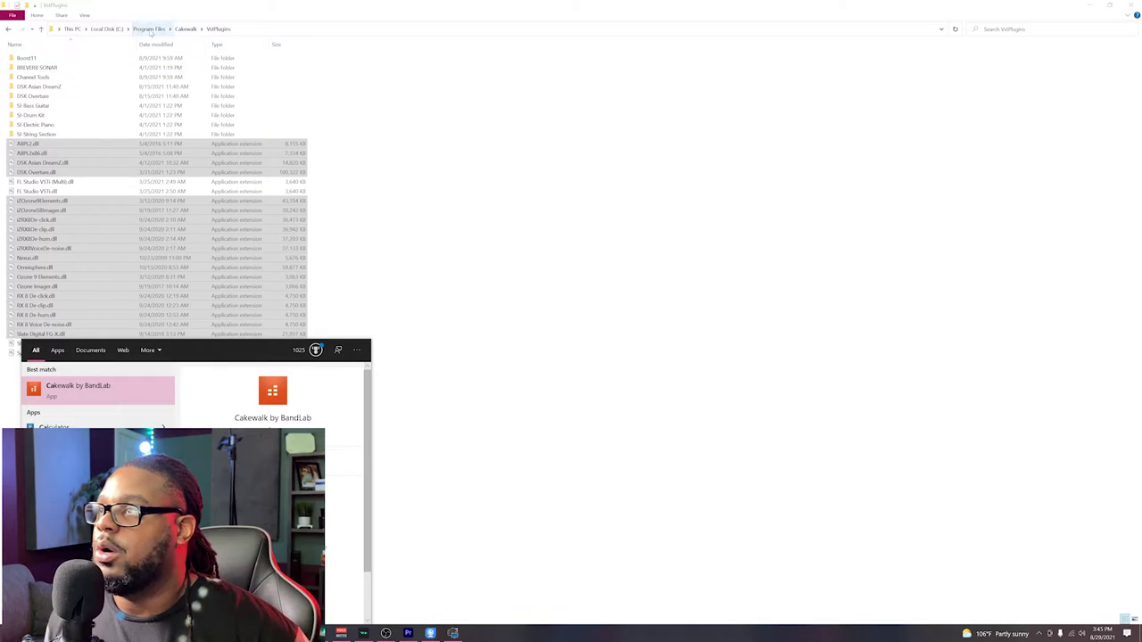
# Check Program Files on drive C:, and open the VSTPlugIns folder in Program Files (x86) to examine its plug-in files
pyautogui.click(148, 29)
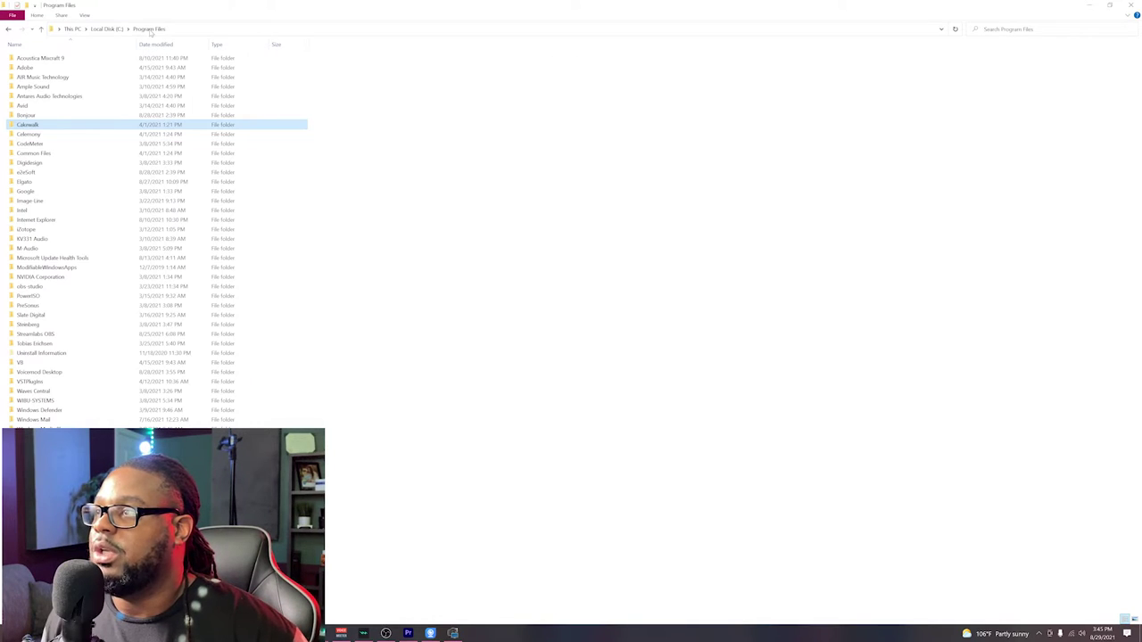
pyautogui.click(109, 29)
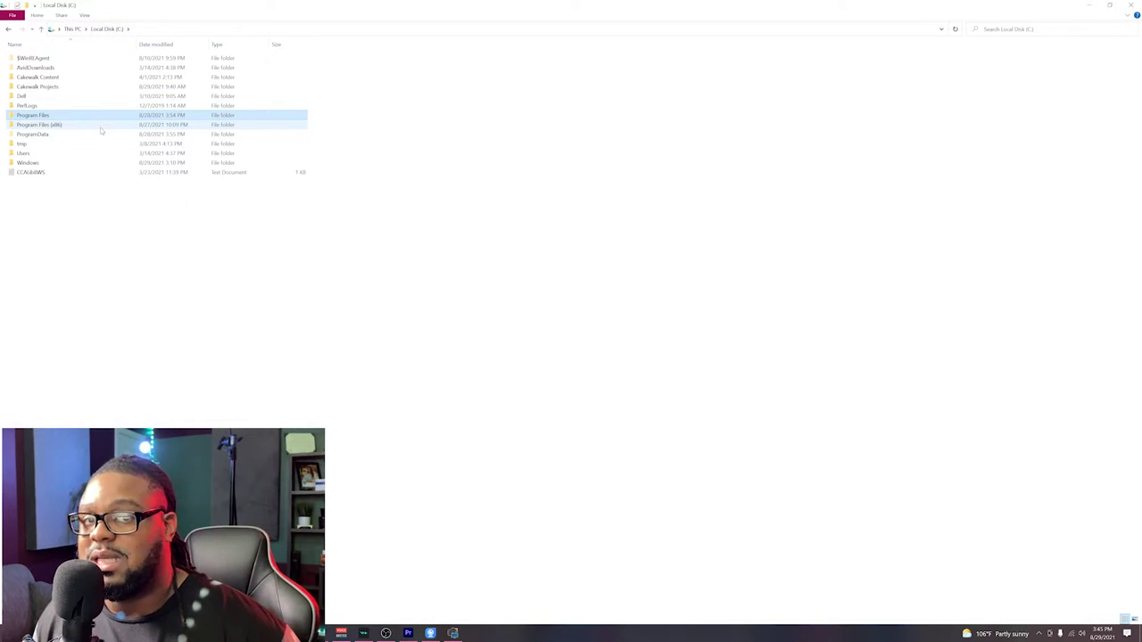
pyautogui.doubleClick(54, 117)
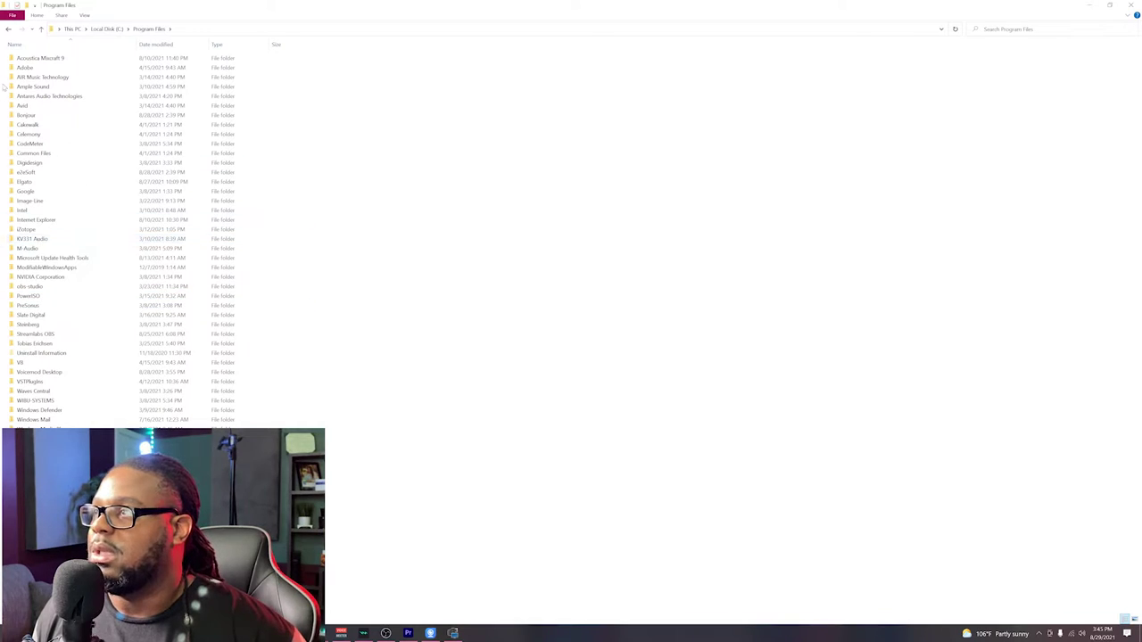
pyautogui.click(9, 29)
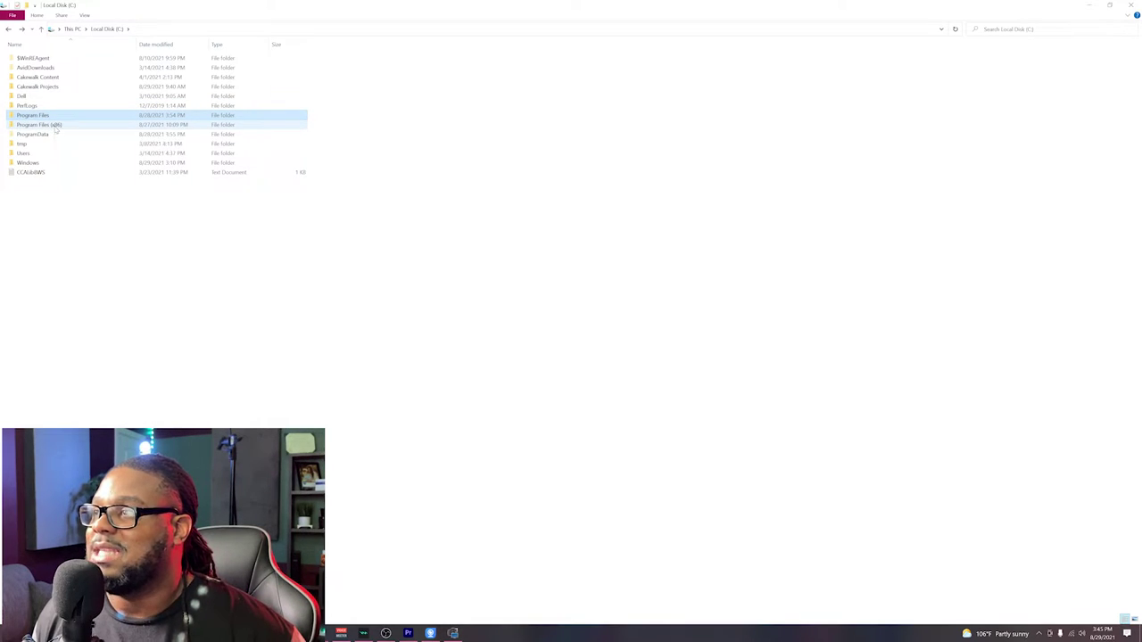
pyautogui.doubleClick(47, 126)
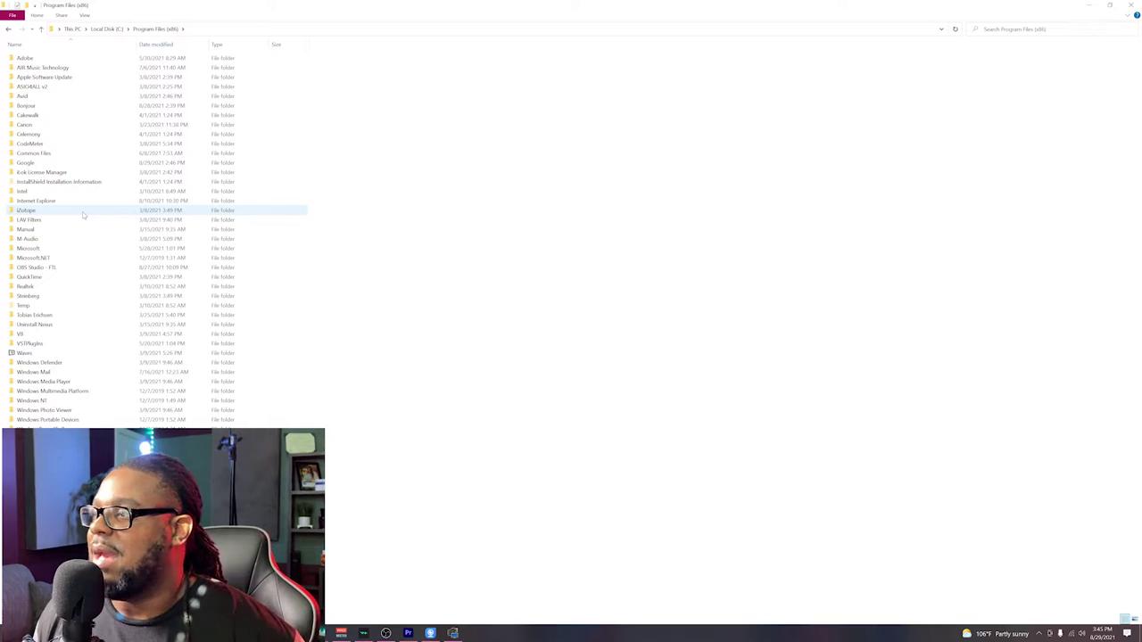
pyautogui.doubleClick(51, 348)
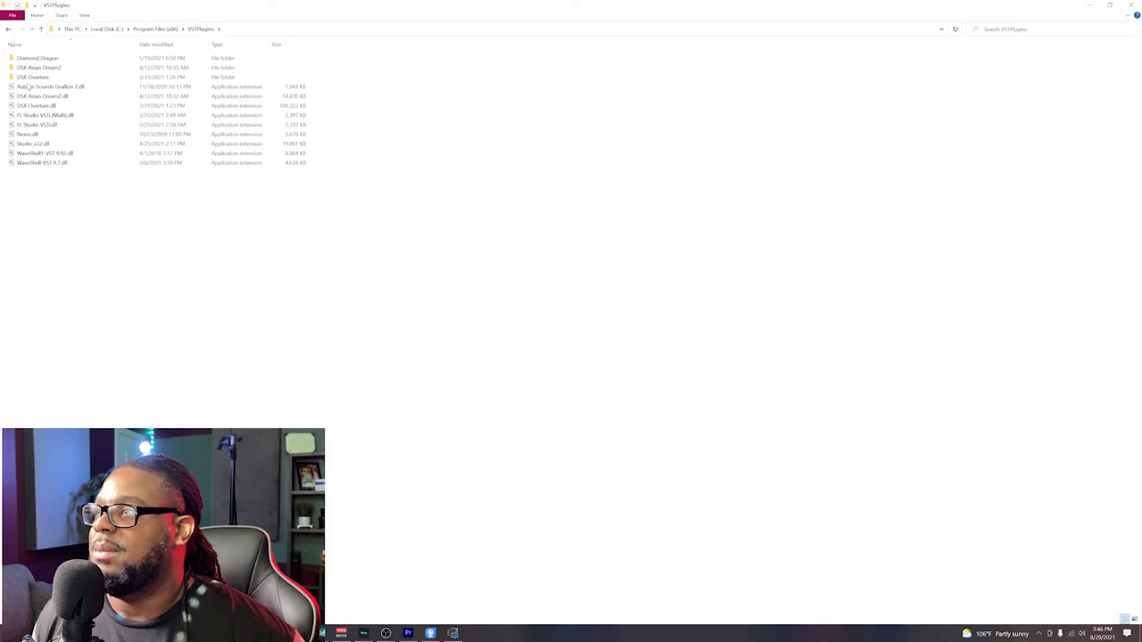
# Examine the Cakewalk folder in Program Files (x86), including Cakewalk Theme Editor, and return to Program Files on drive C:
pyautogui.click(8, 29)
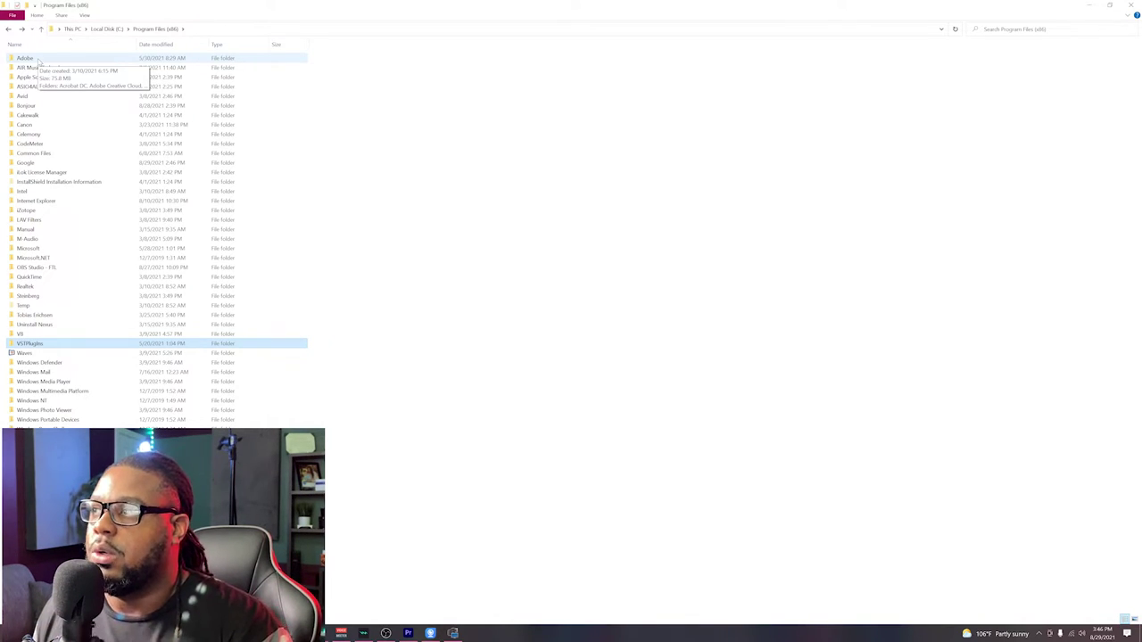
pyautogui.press('c')
pyautogui.press('Return')
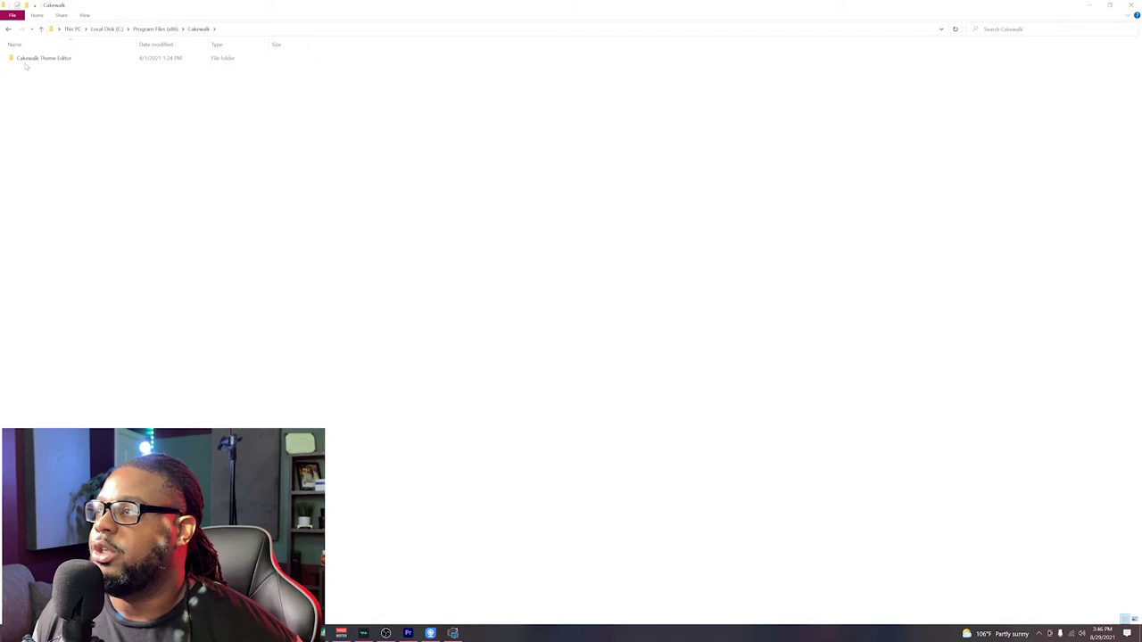
pyautogui.doubleClick(35, 61)
pyautogui.click(9, 29)
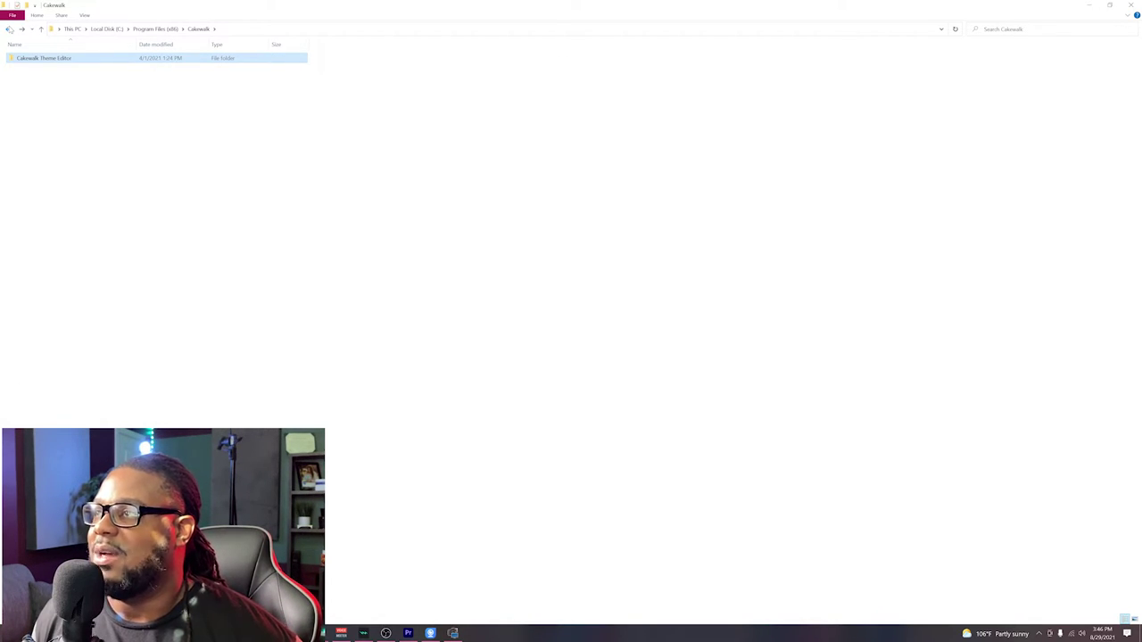
pyautogui.click(9, 28)
pyautogui.click(9, 28)
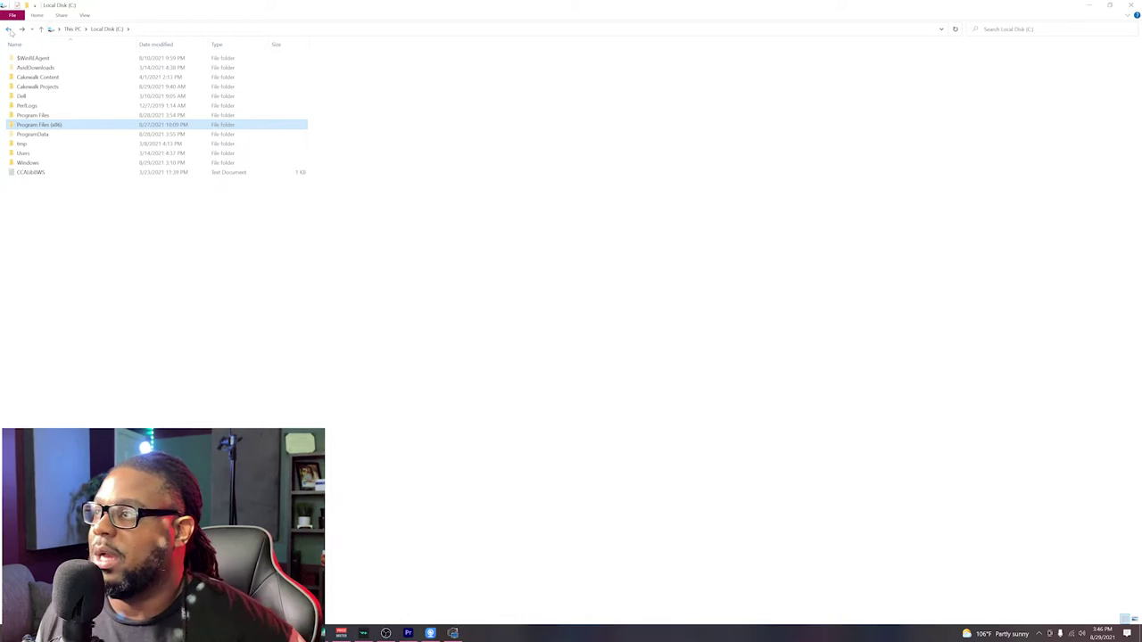
pyautogui.doubleClick(36, 115)
# Search Windows for Cakewalk and run Cakewalk by BandLab as administrator, allowing it to make changes
pyautogui.press('super')
pyautogui.write('cakewalk')
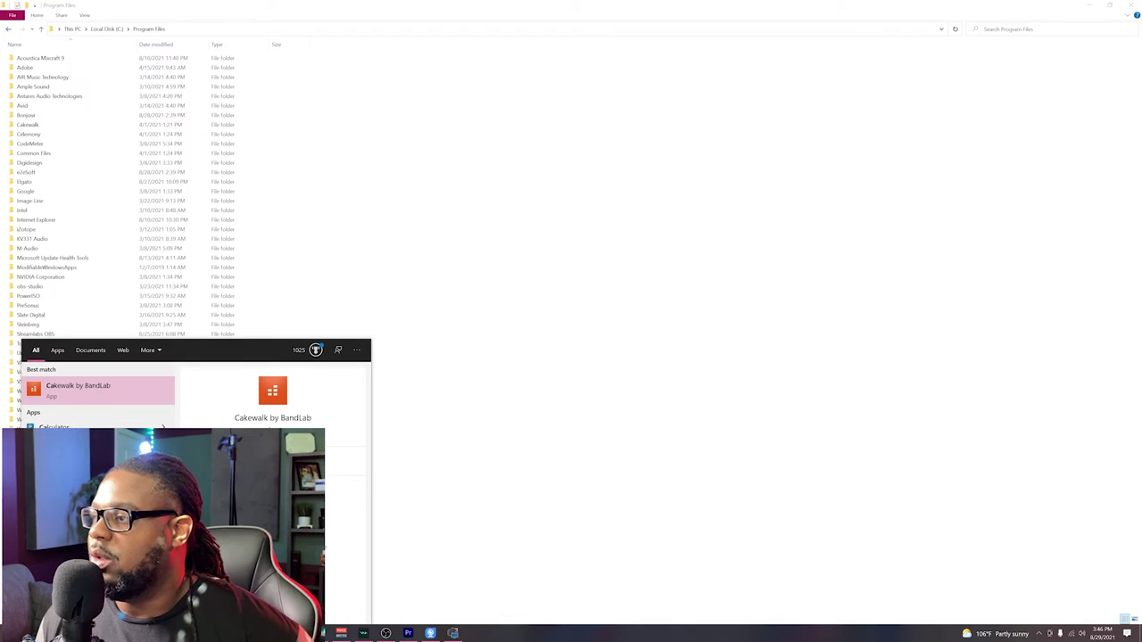
pyautogui.rightClick(111, 399)
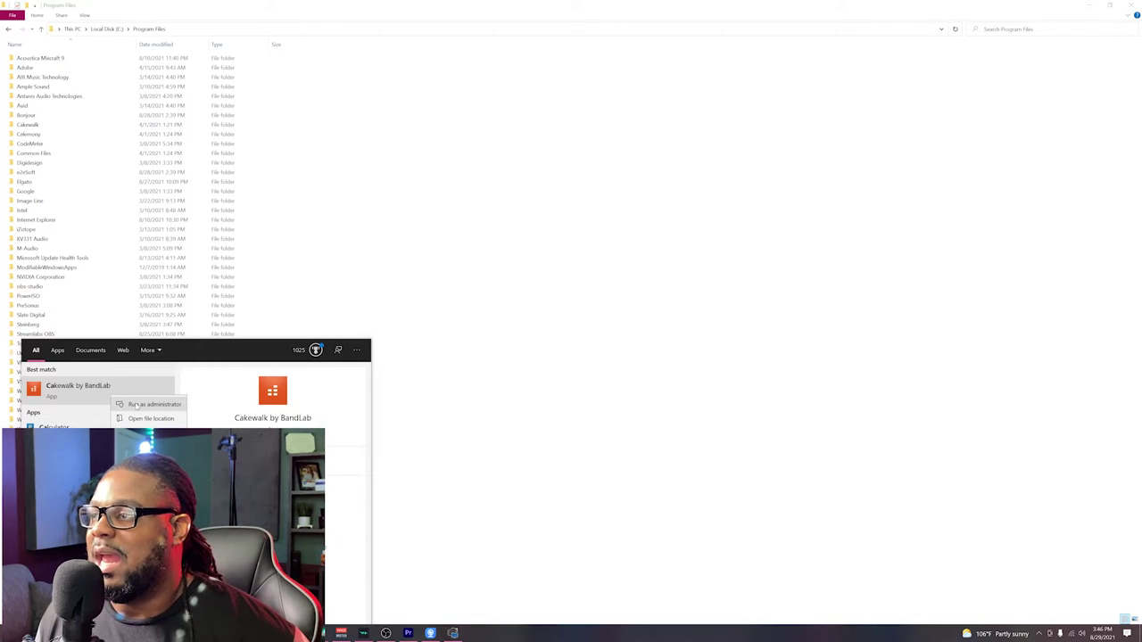
pyautogui.click(143, 404)
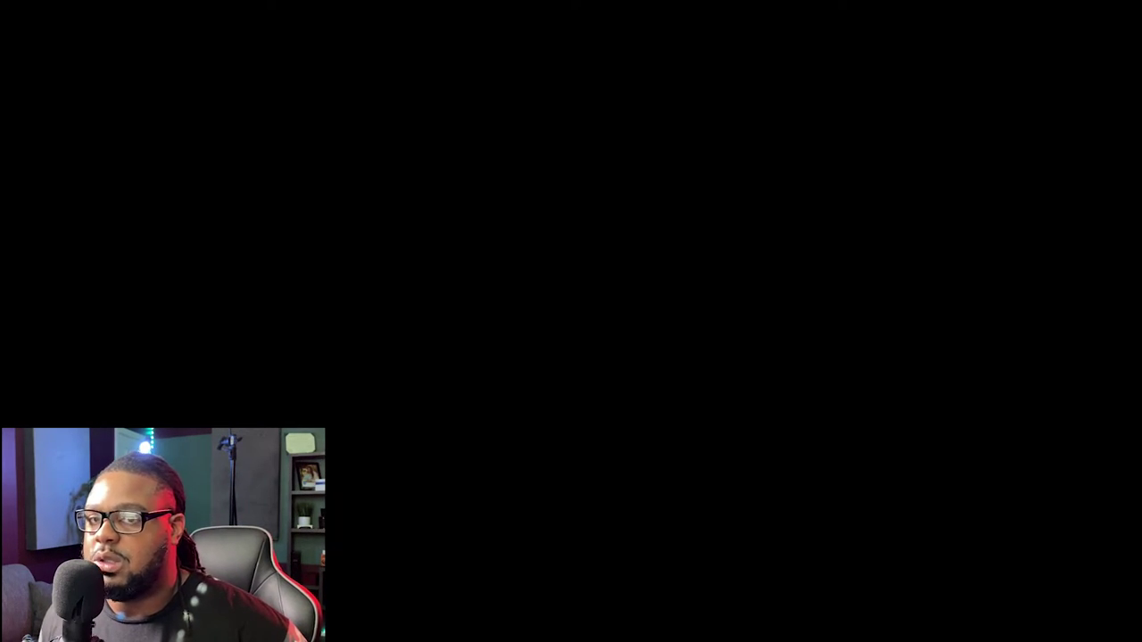
pyautogui.click(521, 379)
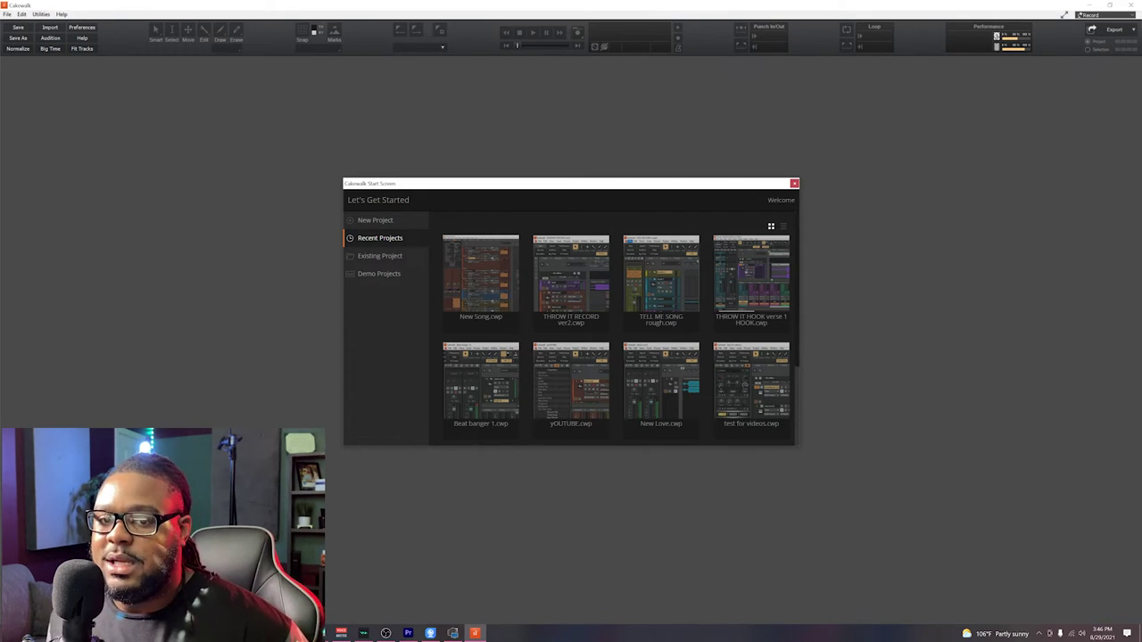
# Open the recent project New Song.cwp and show the Console View below the tracks
pyautogui.click(492, 303)
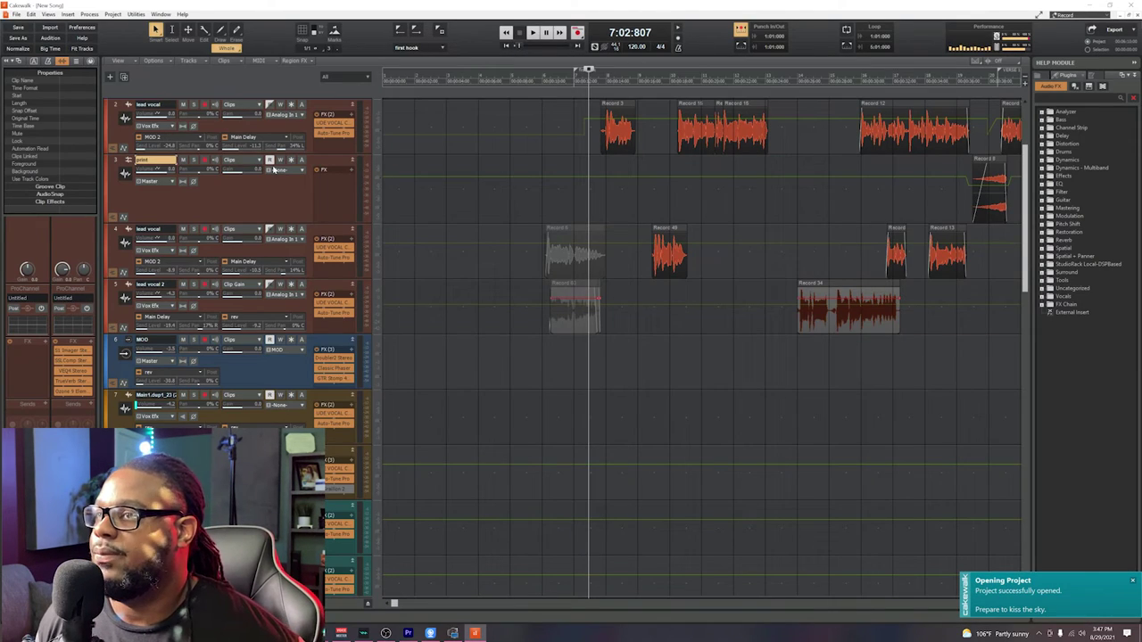
pyautogui.click(49, 14)
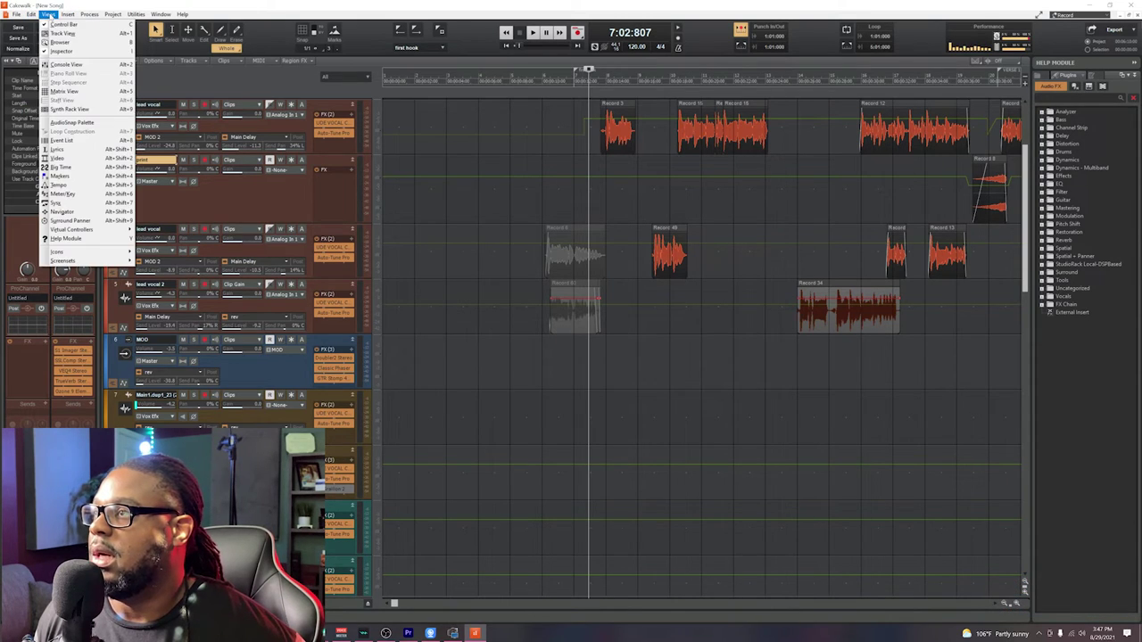
pyautogui.click(67, 65)
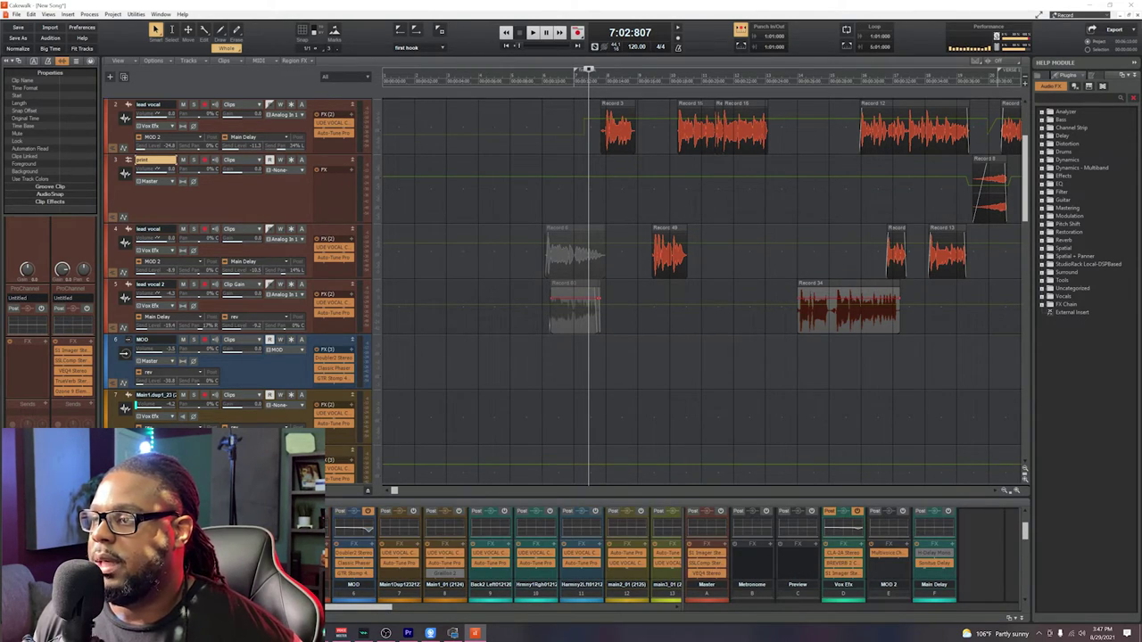
# Check the plug-in categories offered for insertion in a console strip's FX bin, and set the plug-in layout to Sort by Manufacturer
pyautogui.rightClick(326, 435)
pyautogui.moveTo(339, 441)
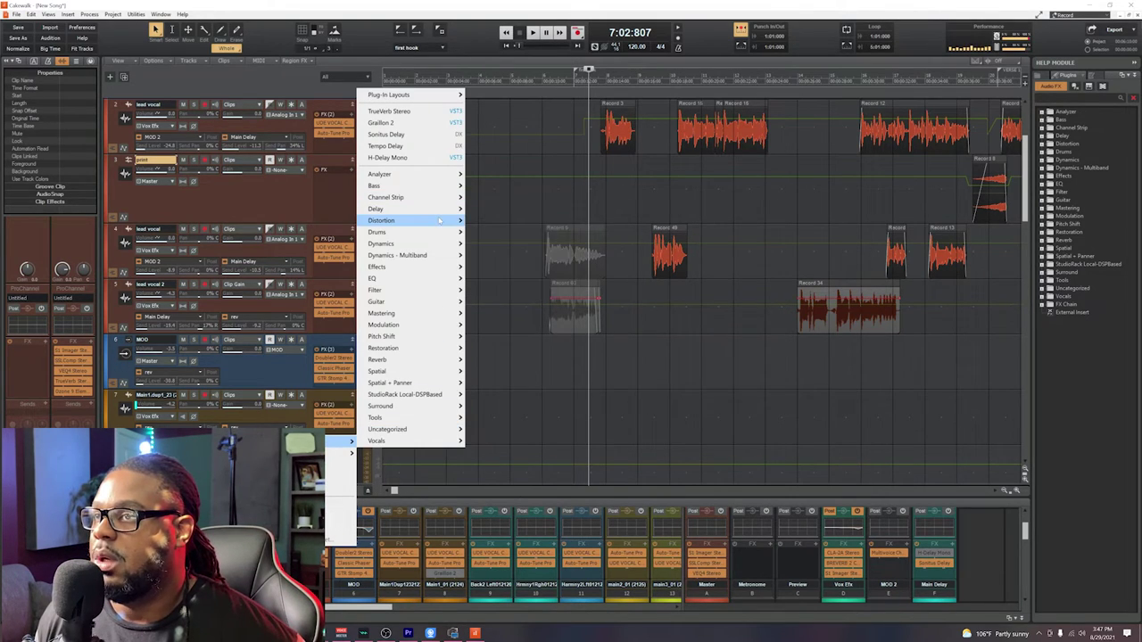
pyautogui.moveTo(442, 234)
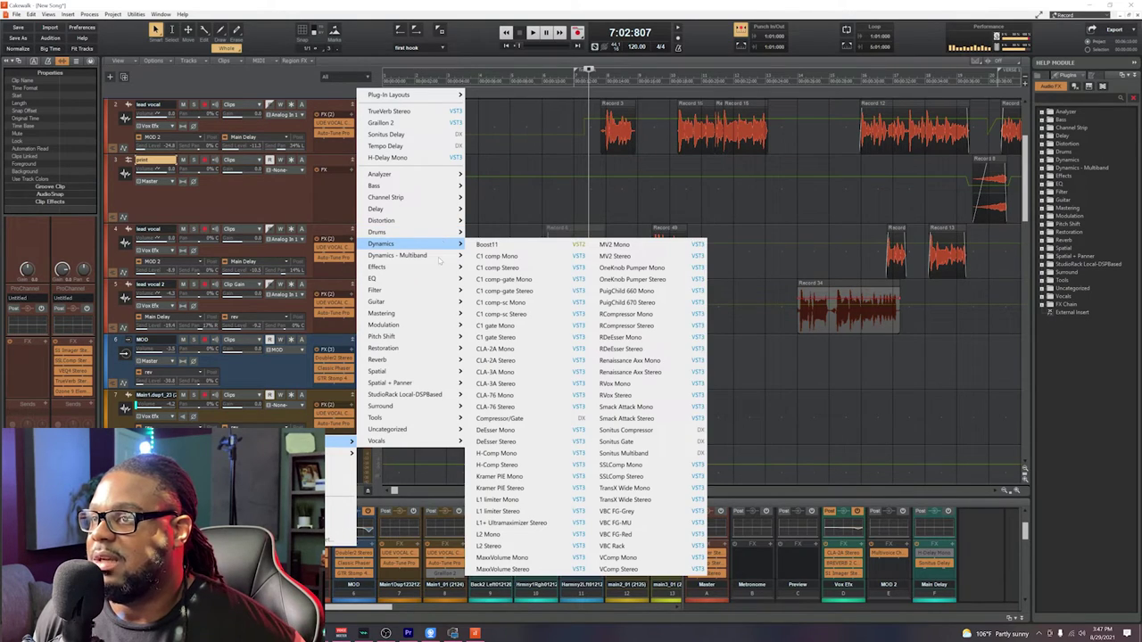
pyautogui.moveTo(412, 97)
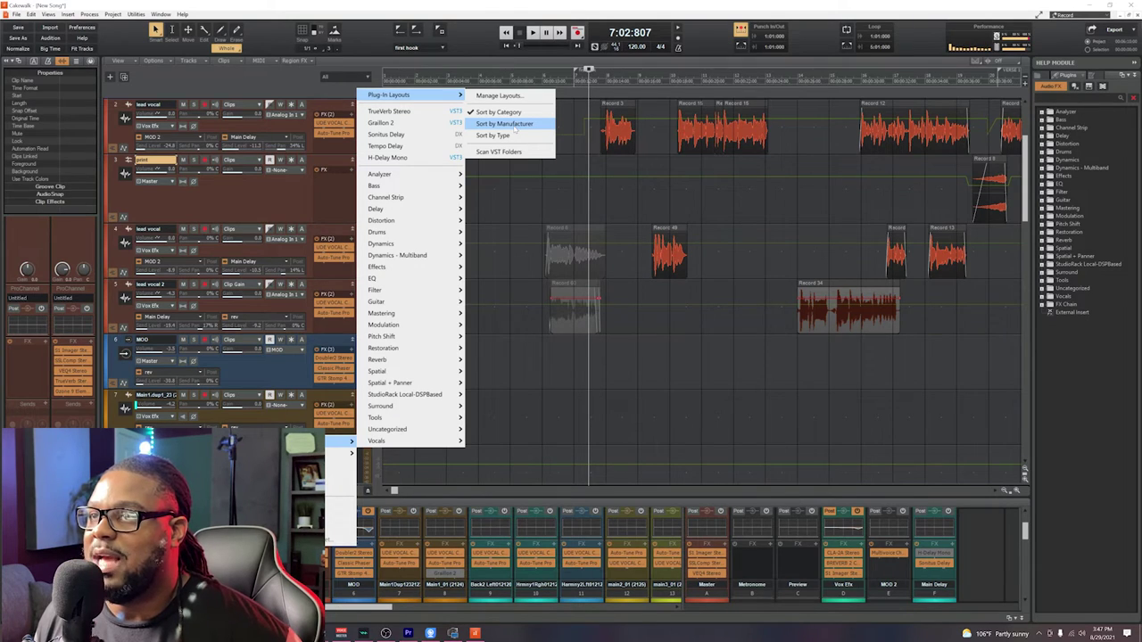
pyautogui.click(515, 127)
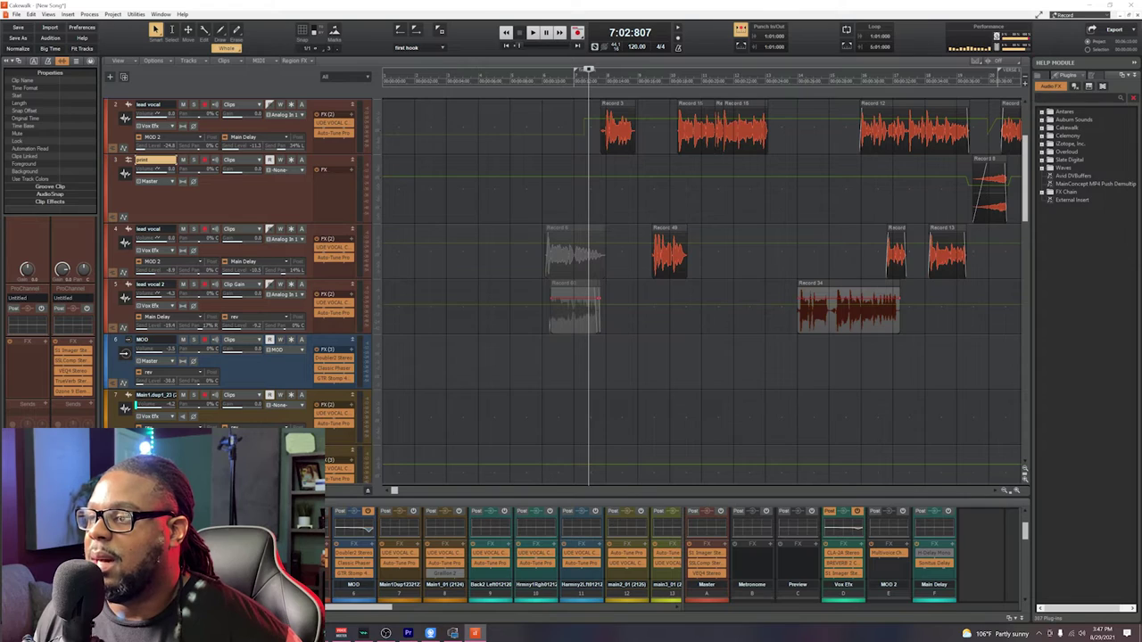
# Review the manufacturer groups from Antares to Waves for the console FX bin, and set the plug-in layout to Sort by Type
pyautogui.rightClick(330, 435)
pyautogui.moveTo(339, 440)
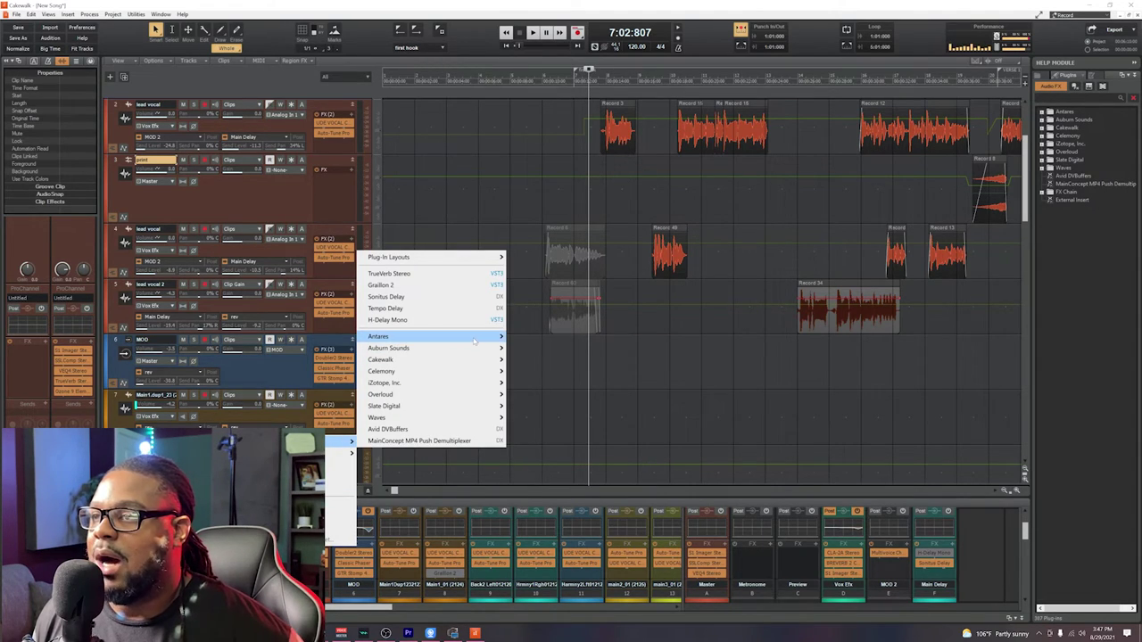
pyautogui.moveTo(475, 340)
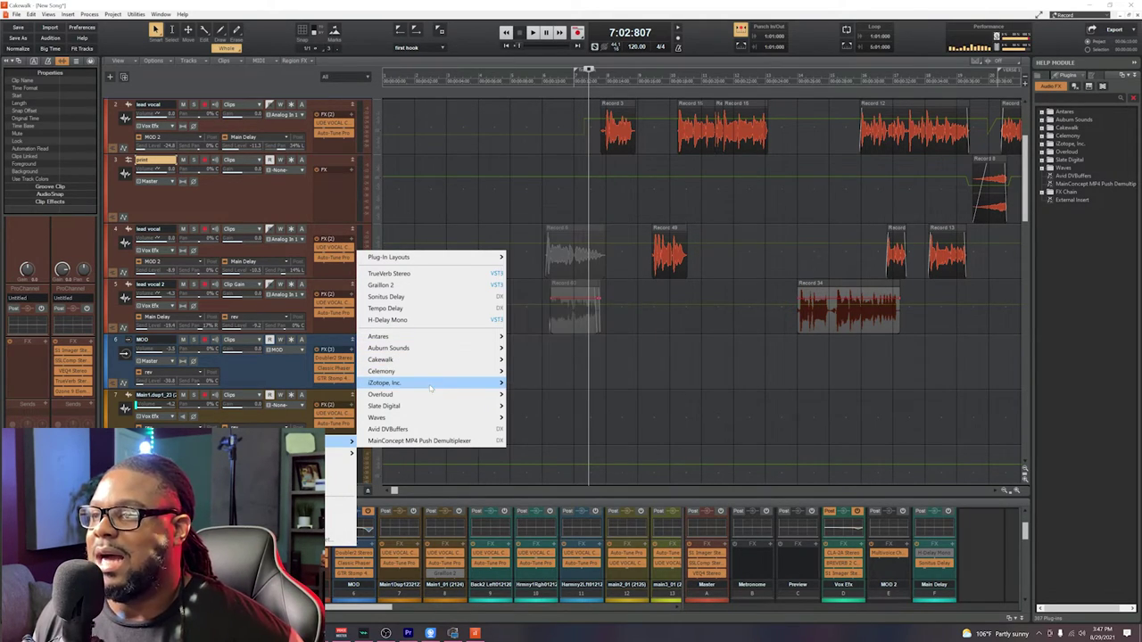
pyautogui.moveTo(421, 396)
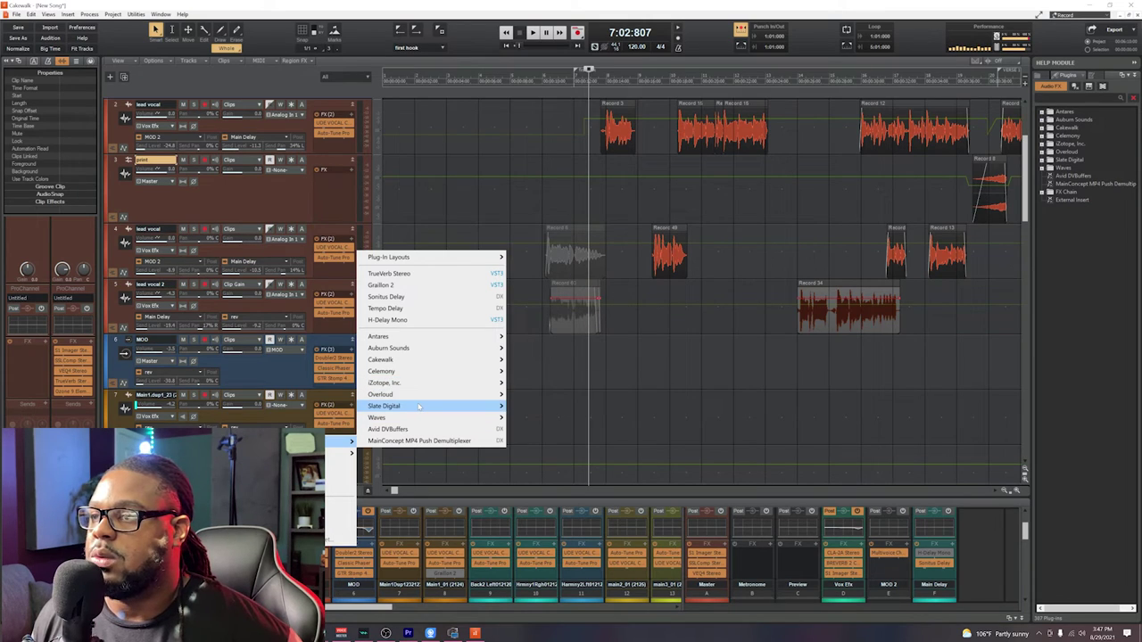
pyautogui.moveTo(413, 419)
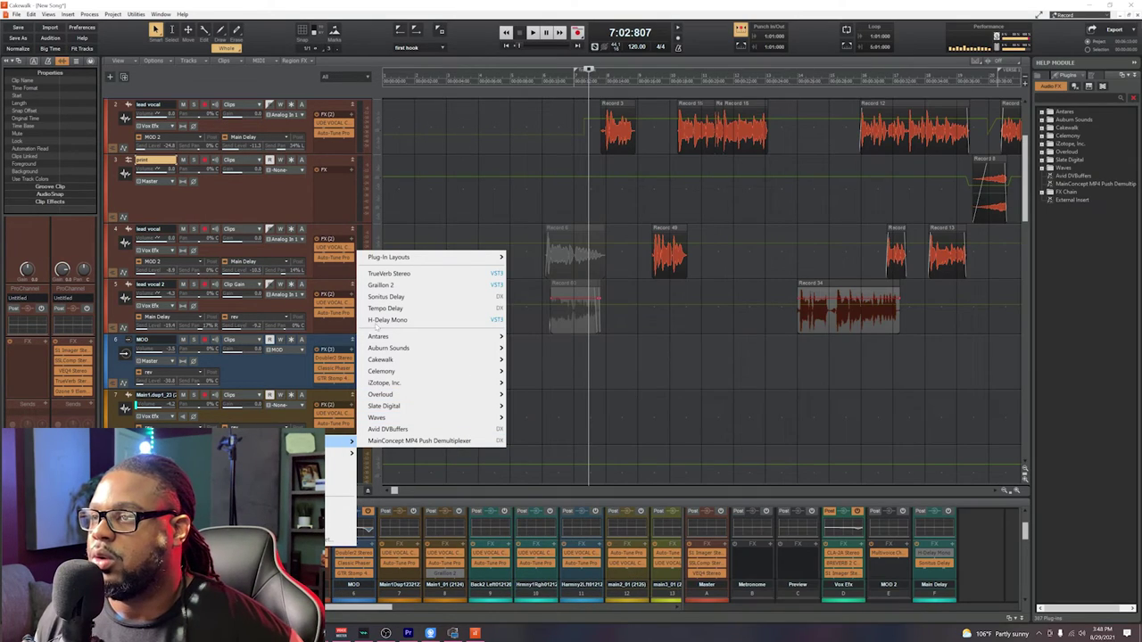
pyautogui.moveTo(446, 257)
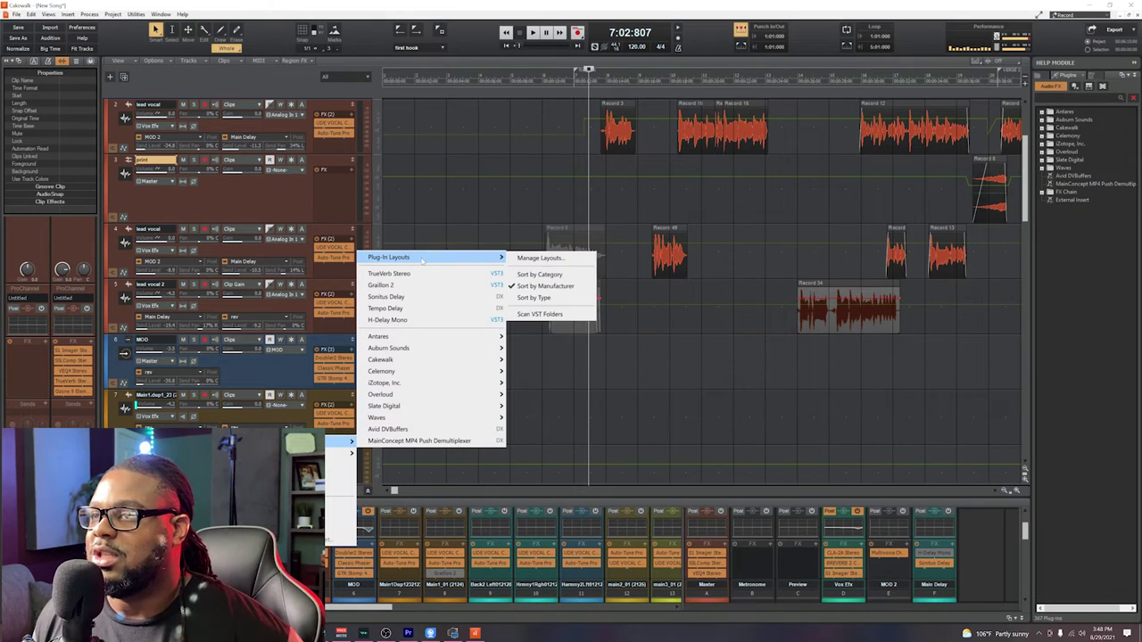
pyautogui.click(534, 298)
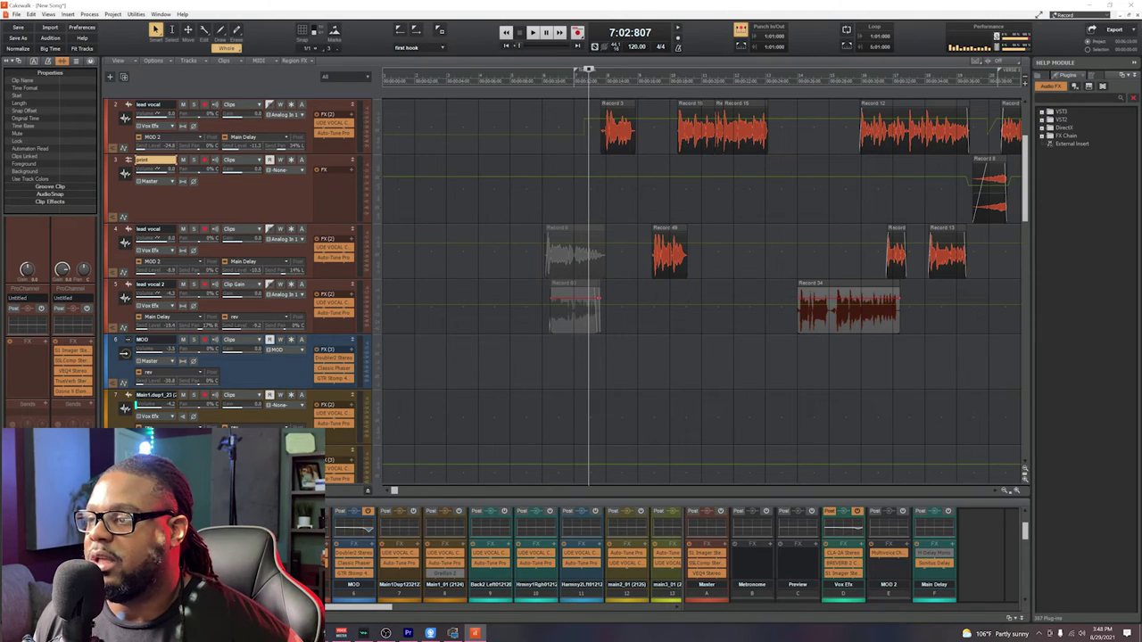
# Check the VST3, VST2 and DirectX groups, set the plug-in layout to Sort by Category, and browse the Modulation and Reverb plug-ins
pyautogui.rightClick(326, 435)
pyautogui.moveTo(332, 443)
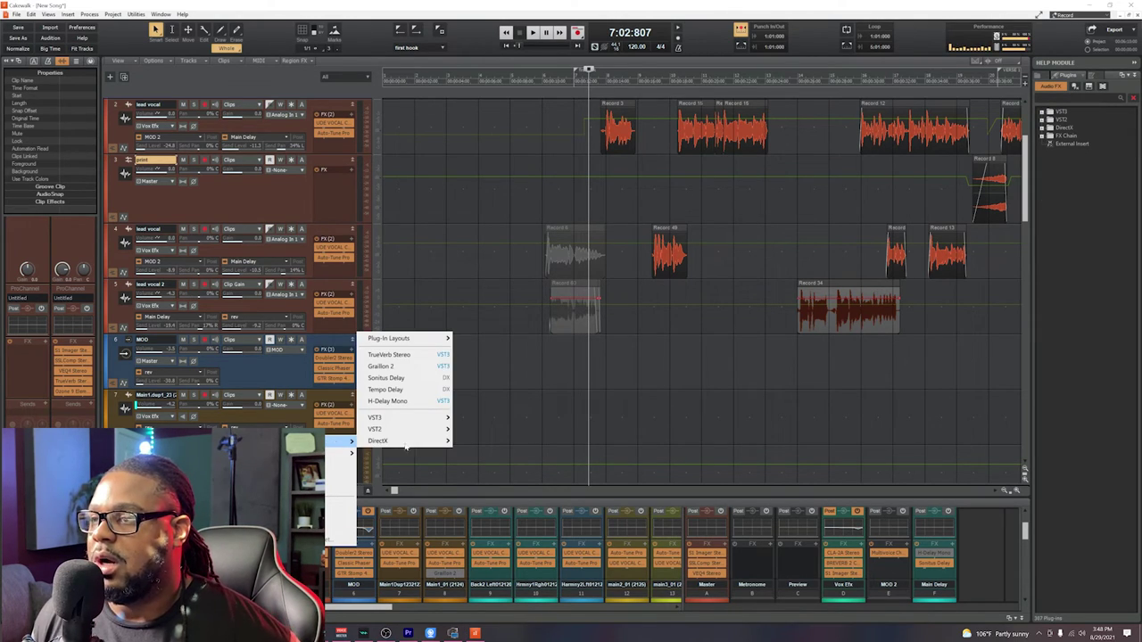
pyautogui.moveTo(435, 417)
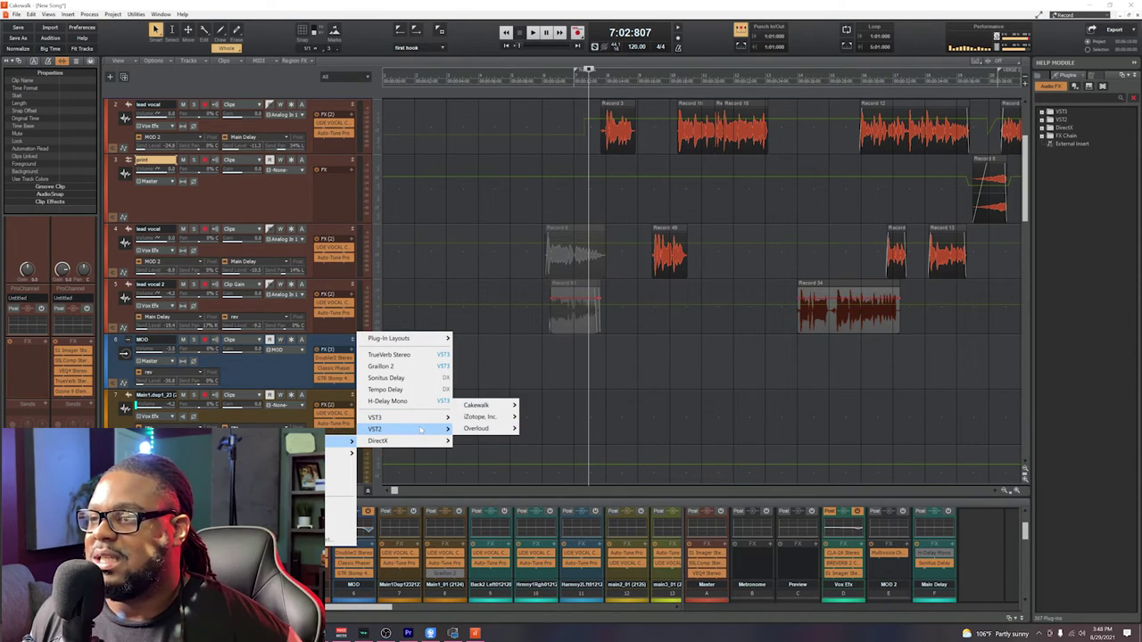
pyautogui.moveTo(413, 440)
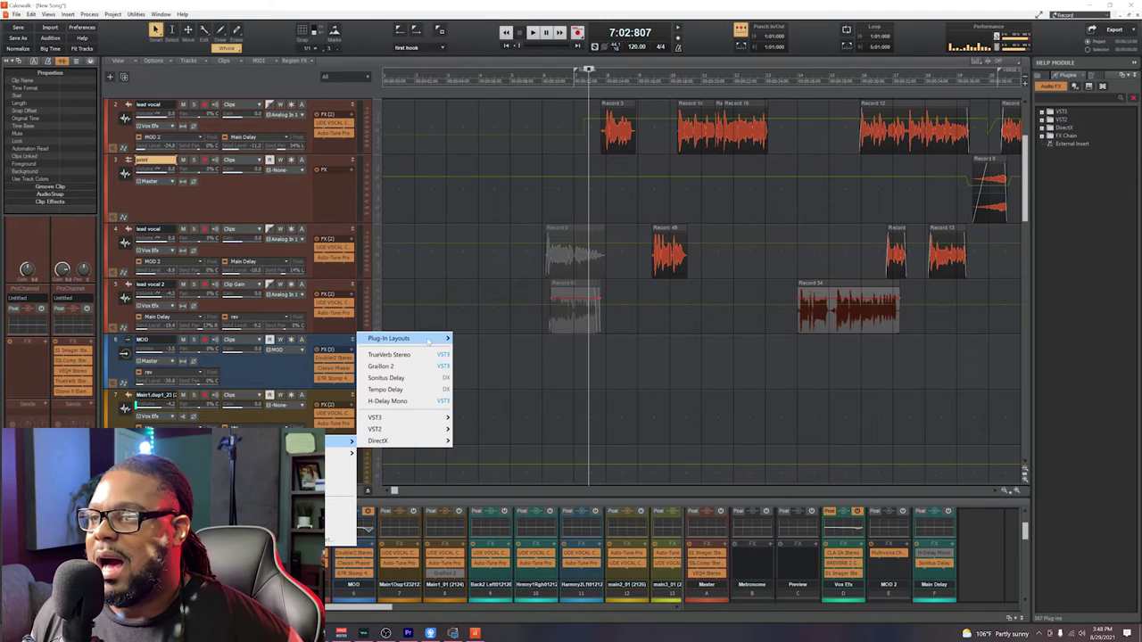
pyautogui.moveTo(437, 338)
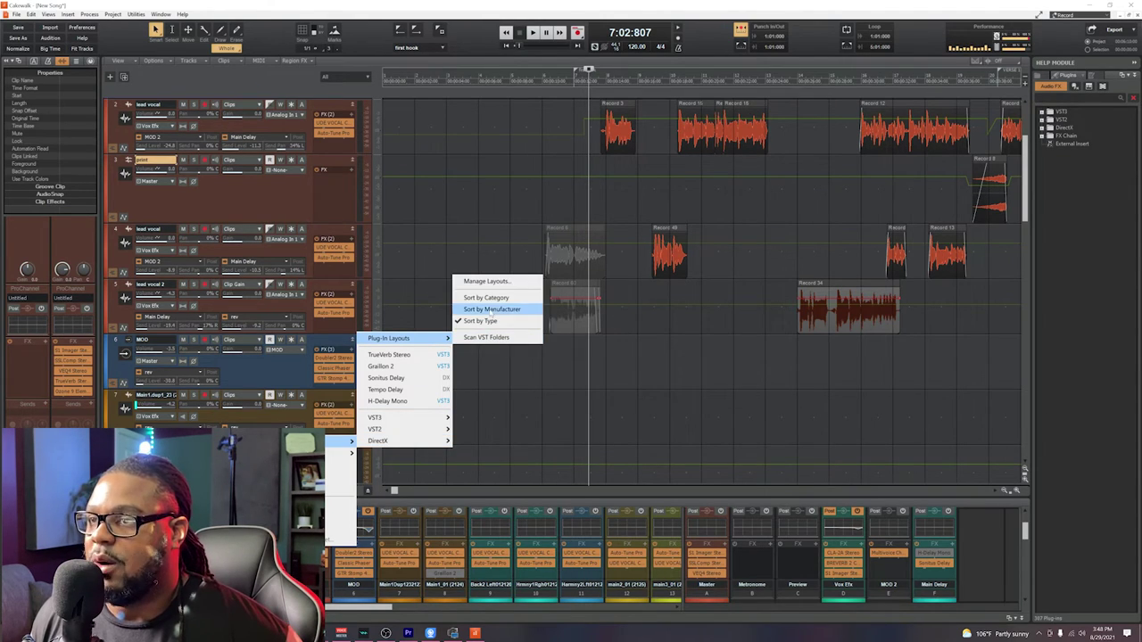
pyautogui.click(478, 307)
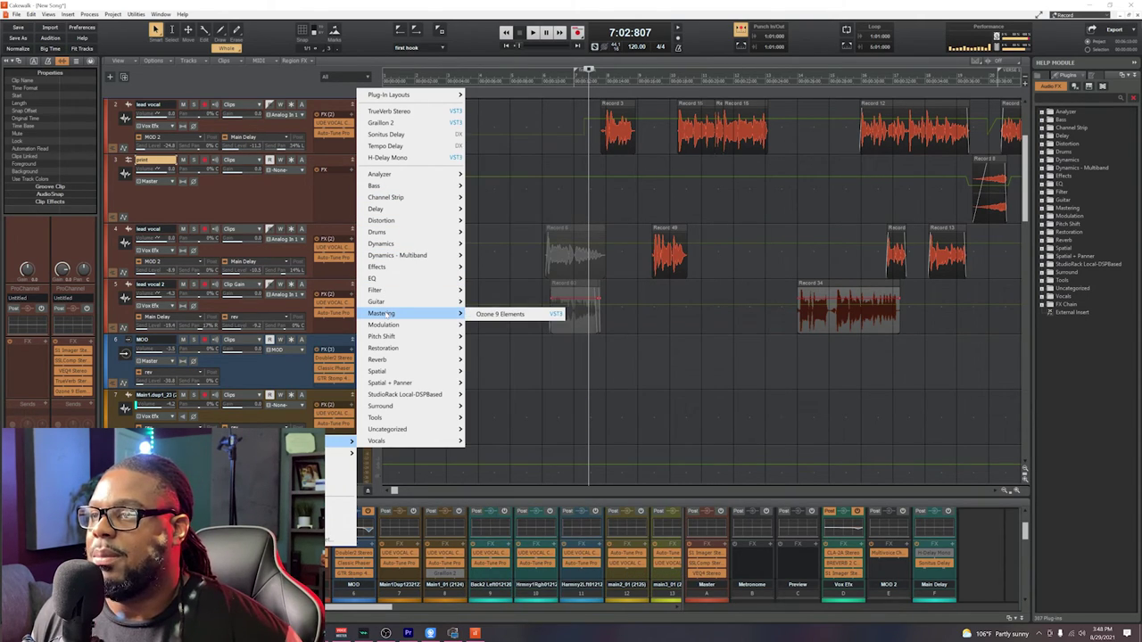
pyautogui.moveTo(384, 325)
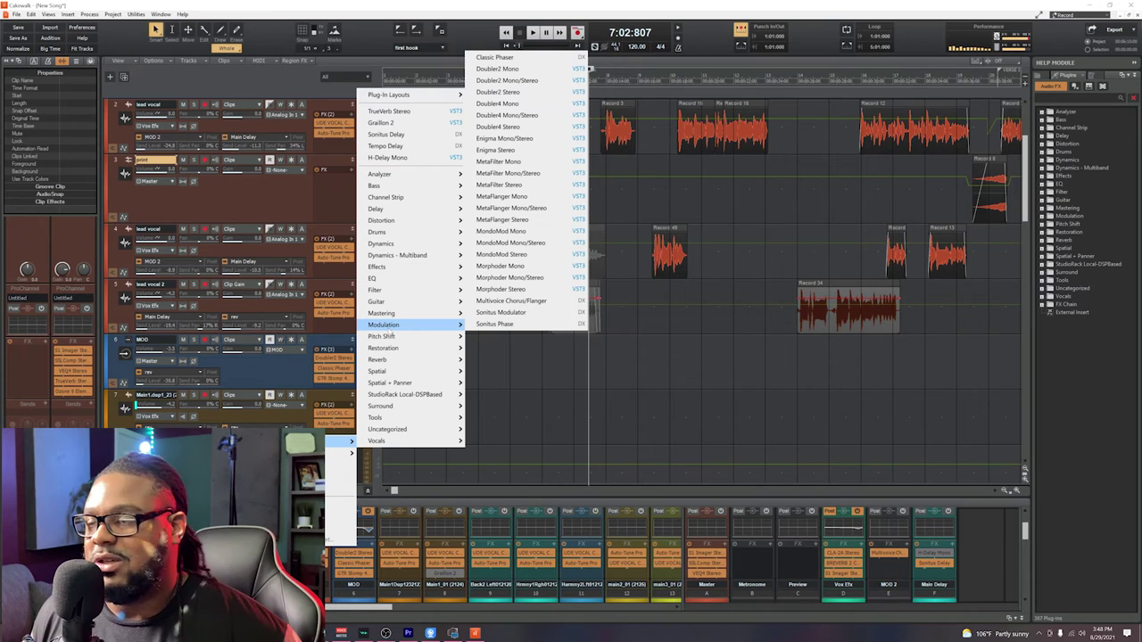
pyautogui.moveTo(379, 360)
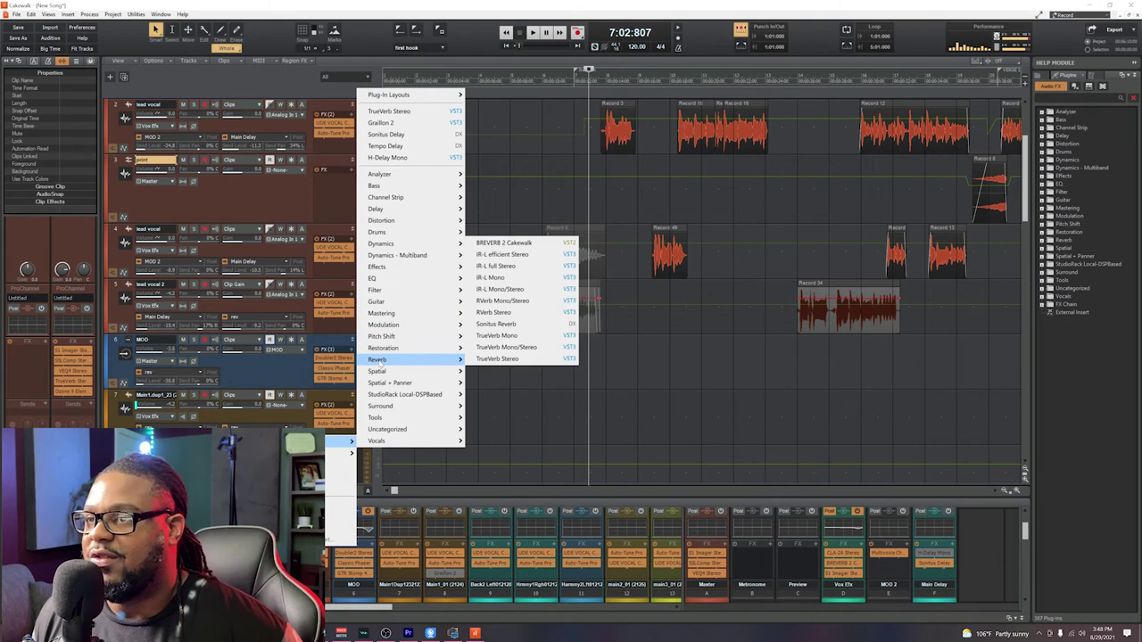